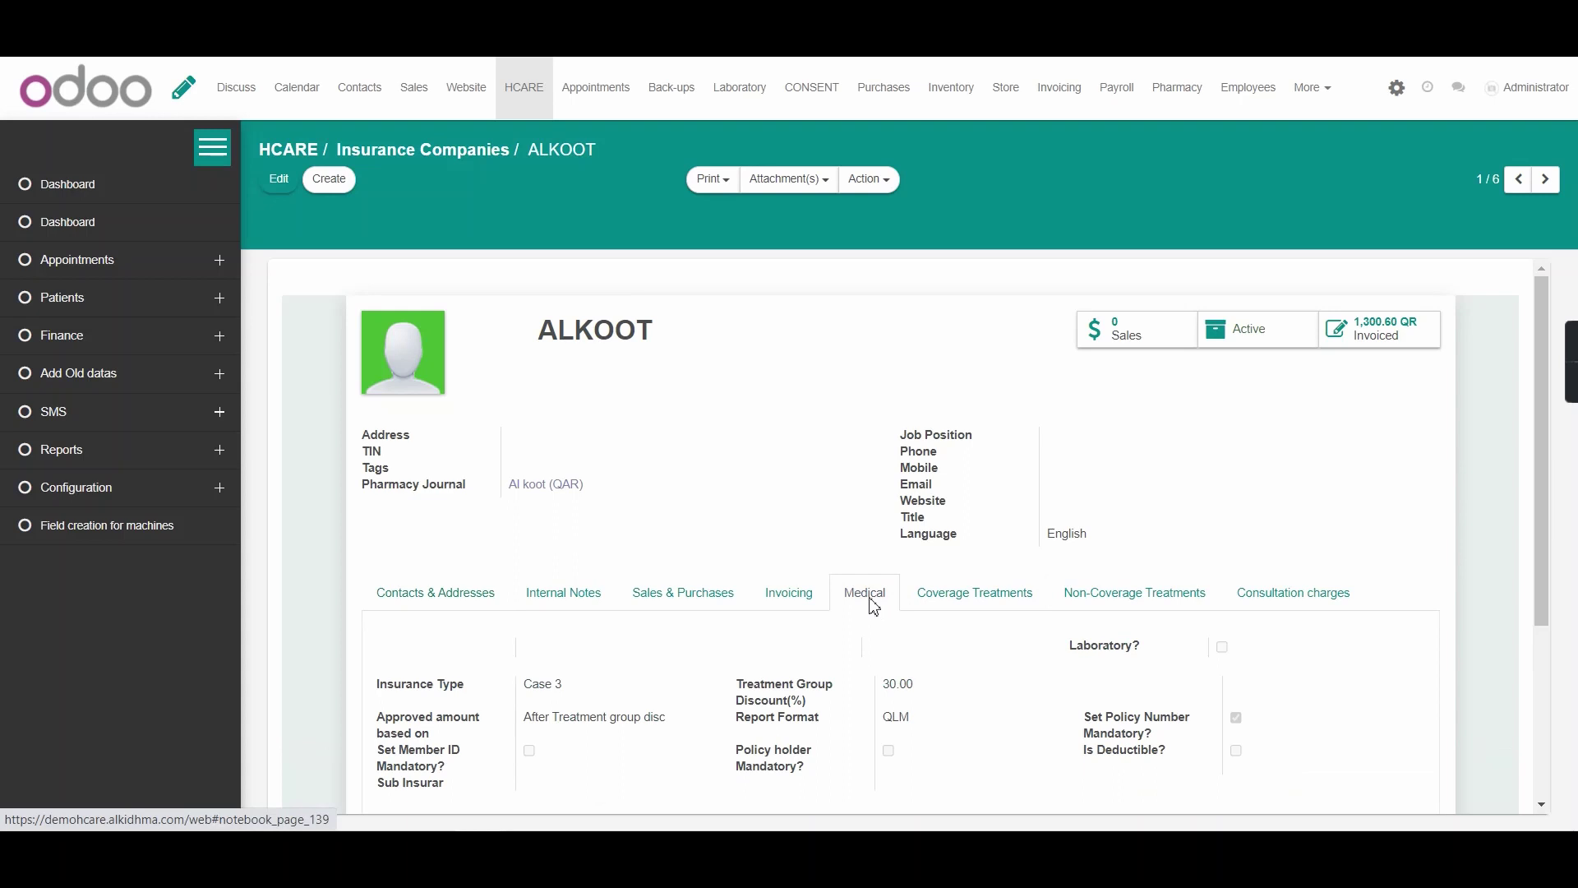
# Review ALKOOT's Coverage and Non-Coverage Treatments tabs, then go back to the Insurance Companies list
pyautogui.scroll(-1, 874, 607)
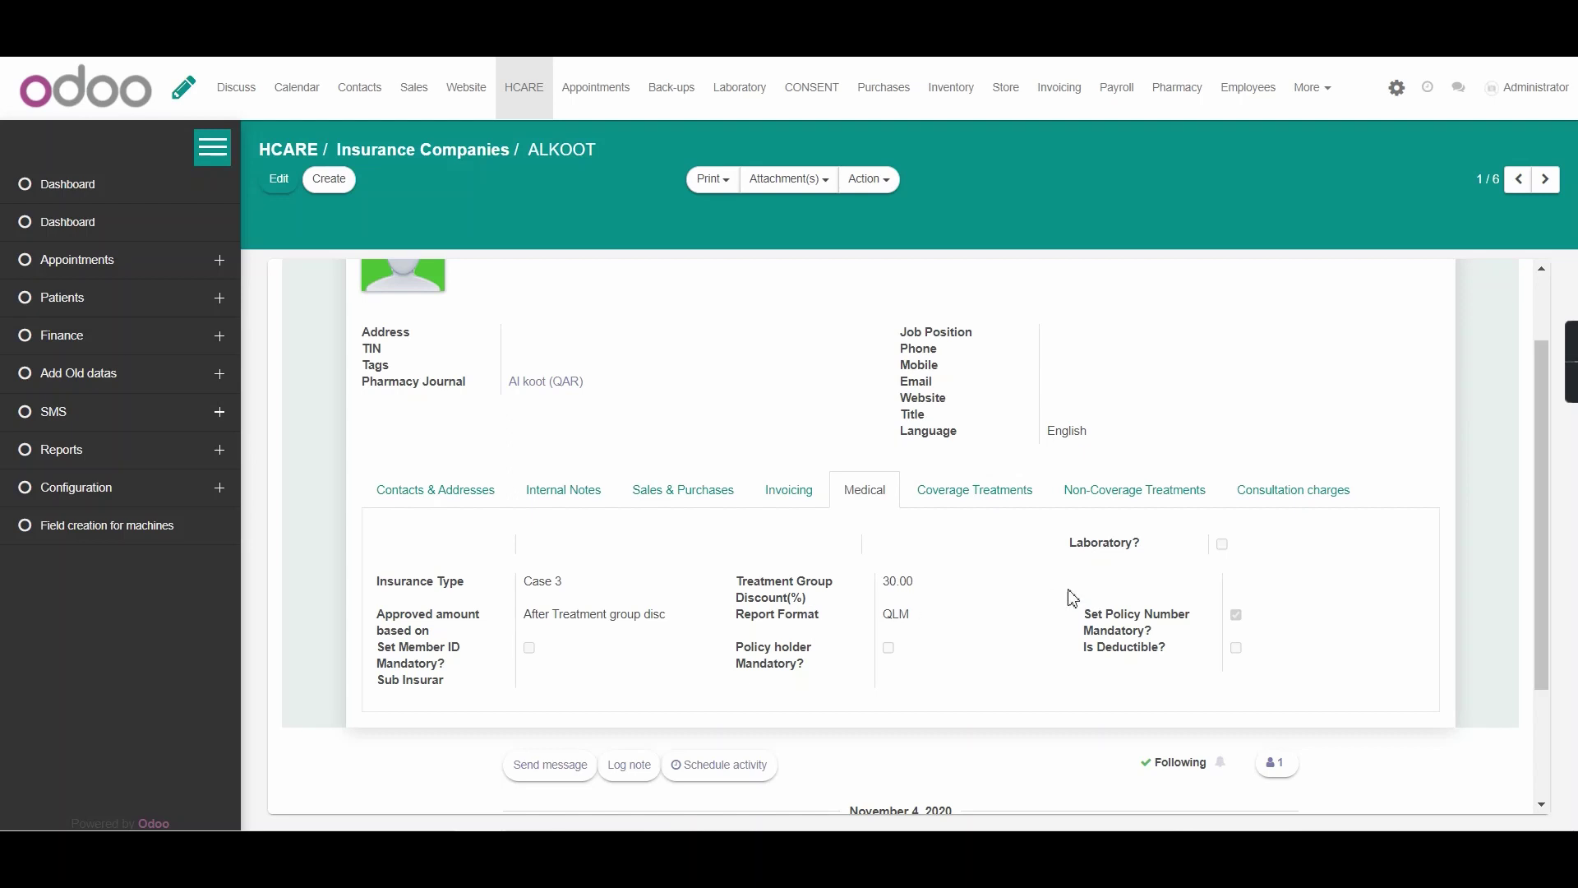
pyautogui.click(1004, 507)
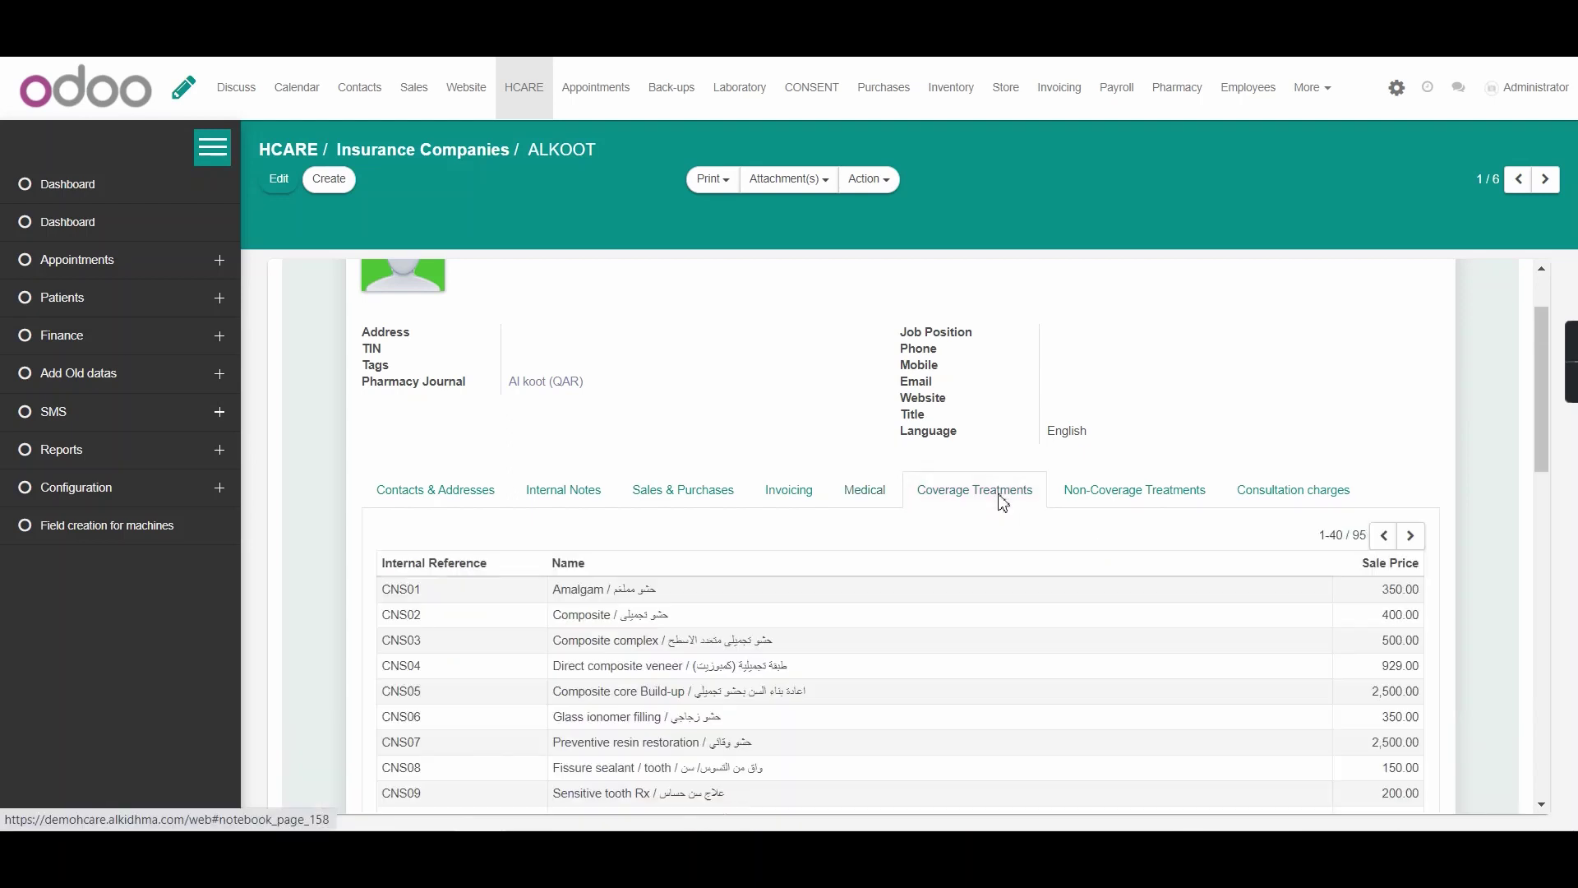
pyautogui.click(1102, 509)
pyautogui.scroll(2, 453, 454)
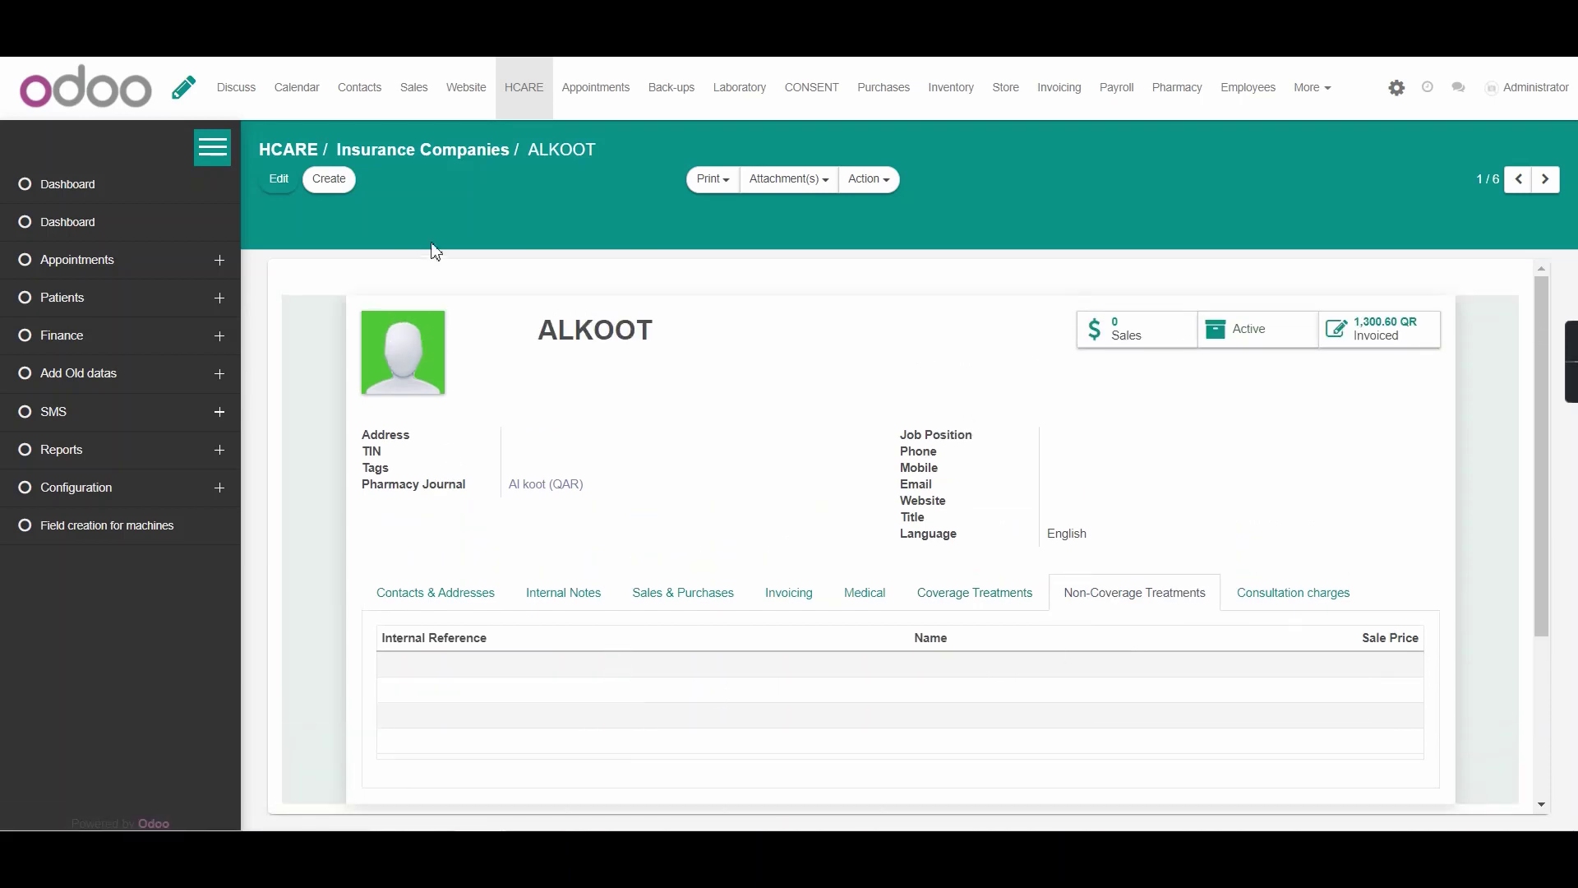
pyautogui.click(456, 152)
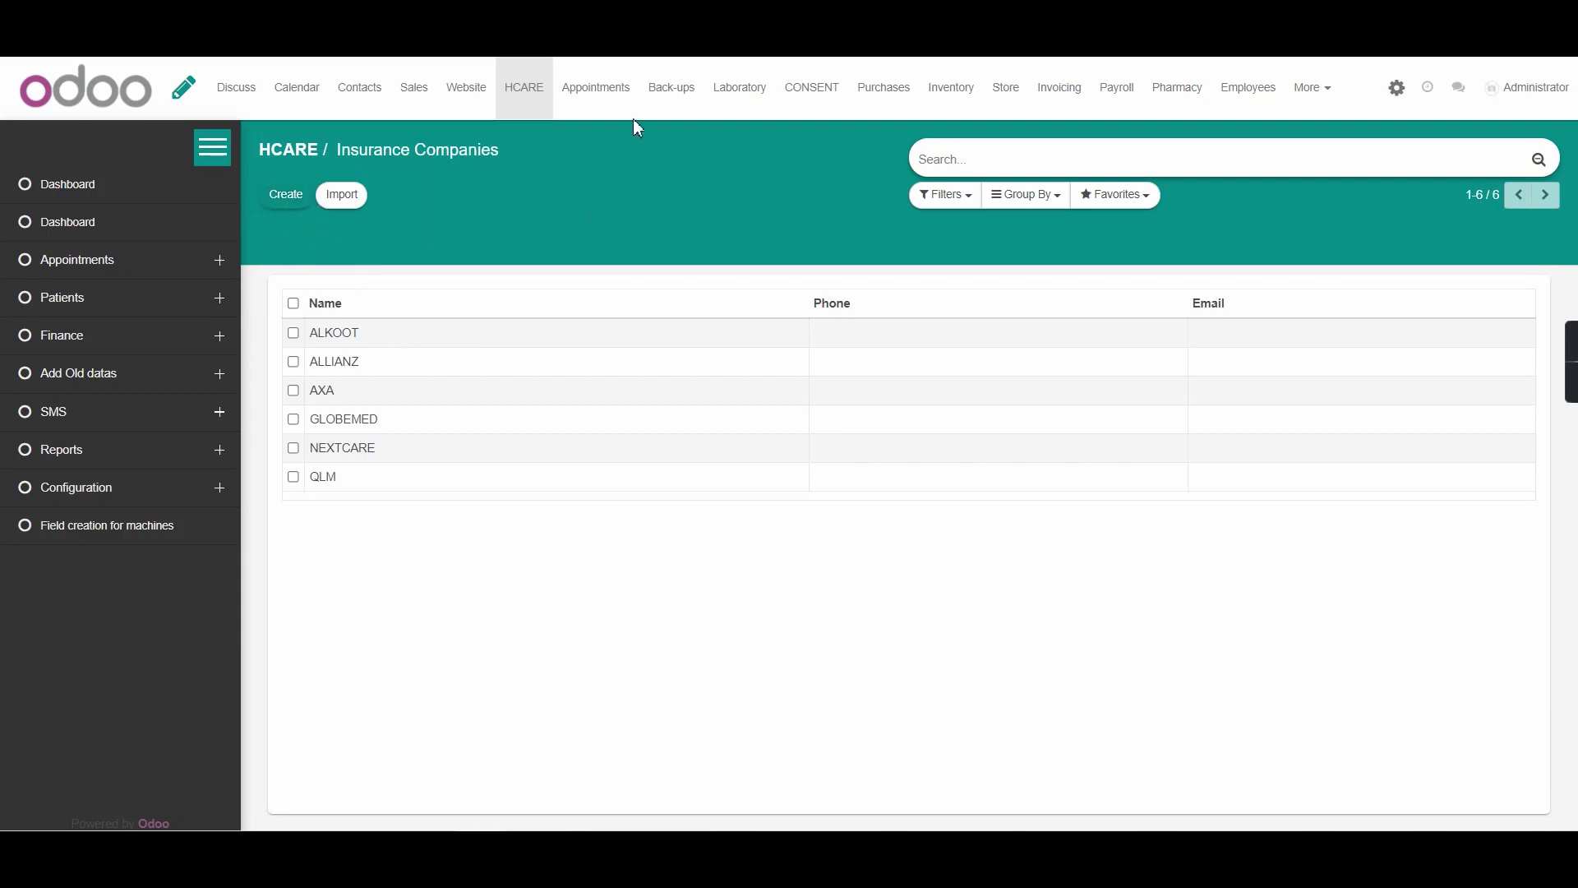
# Open the 15:30 APT361 booking from the Appointments calendar and dismiss its Medical Alert
pyautogui.click(613, 105)
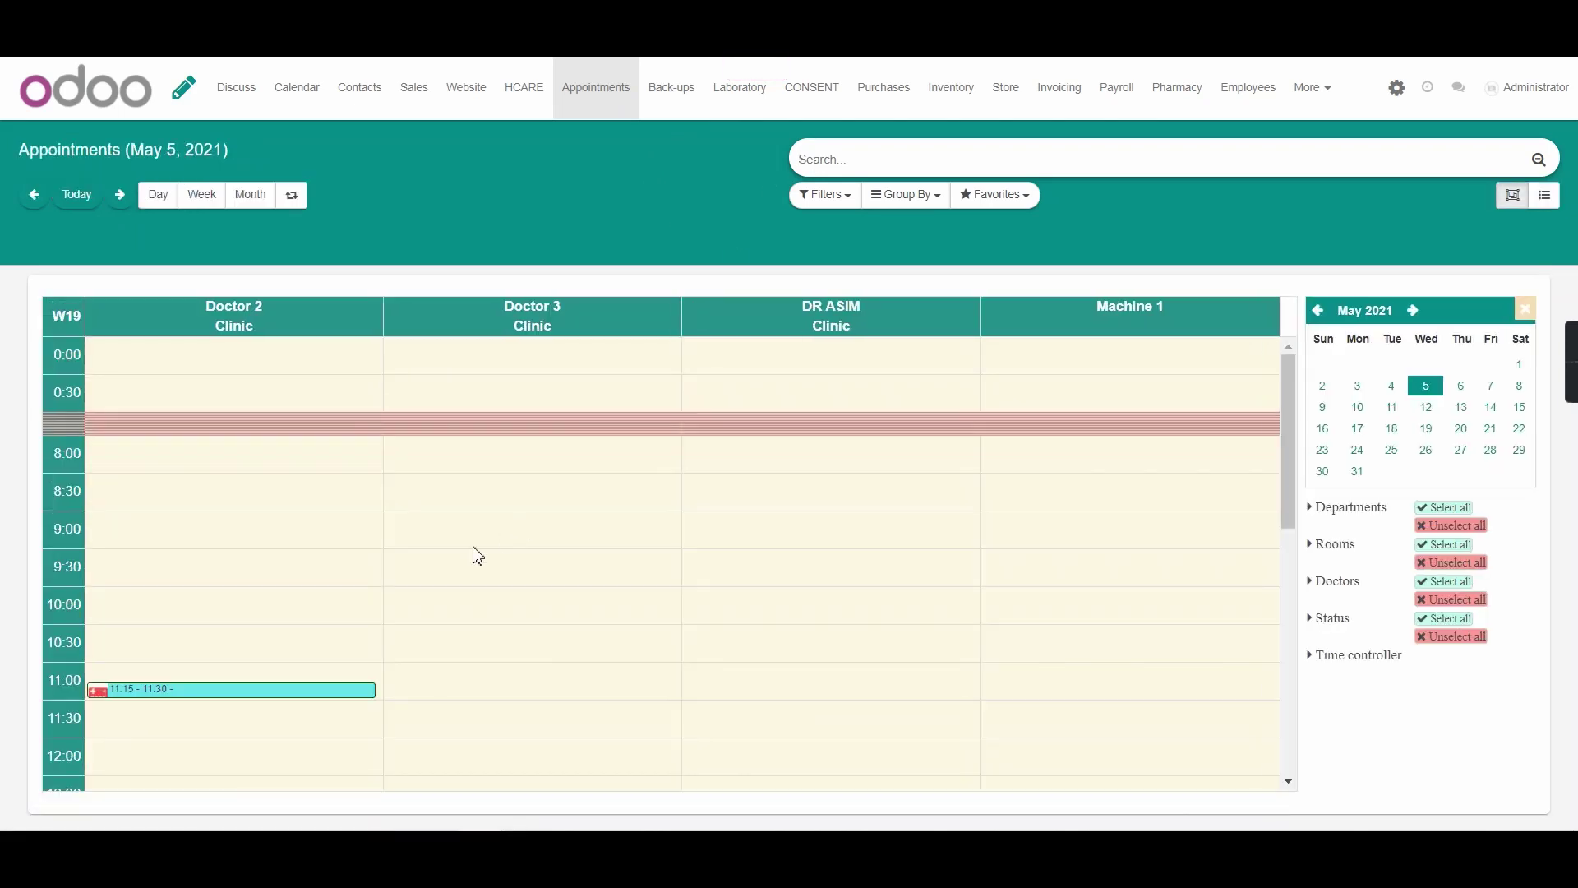
pyautogui.scroll(-5, 476, 553)
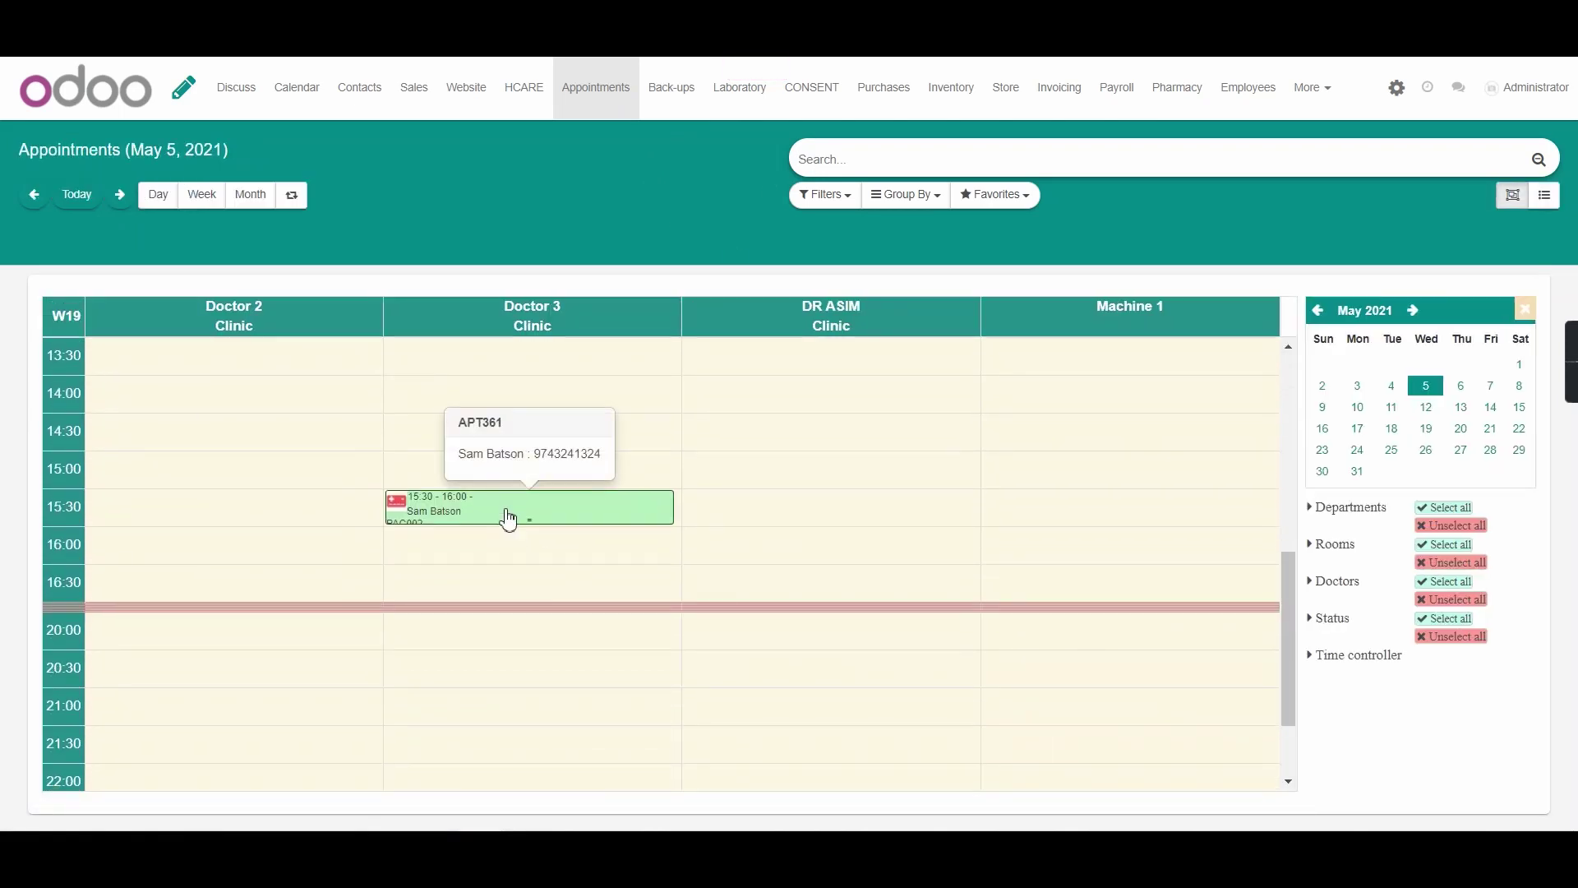
pyautogui.click(508, 520)
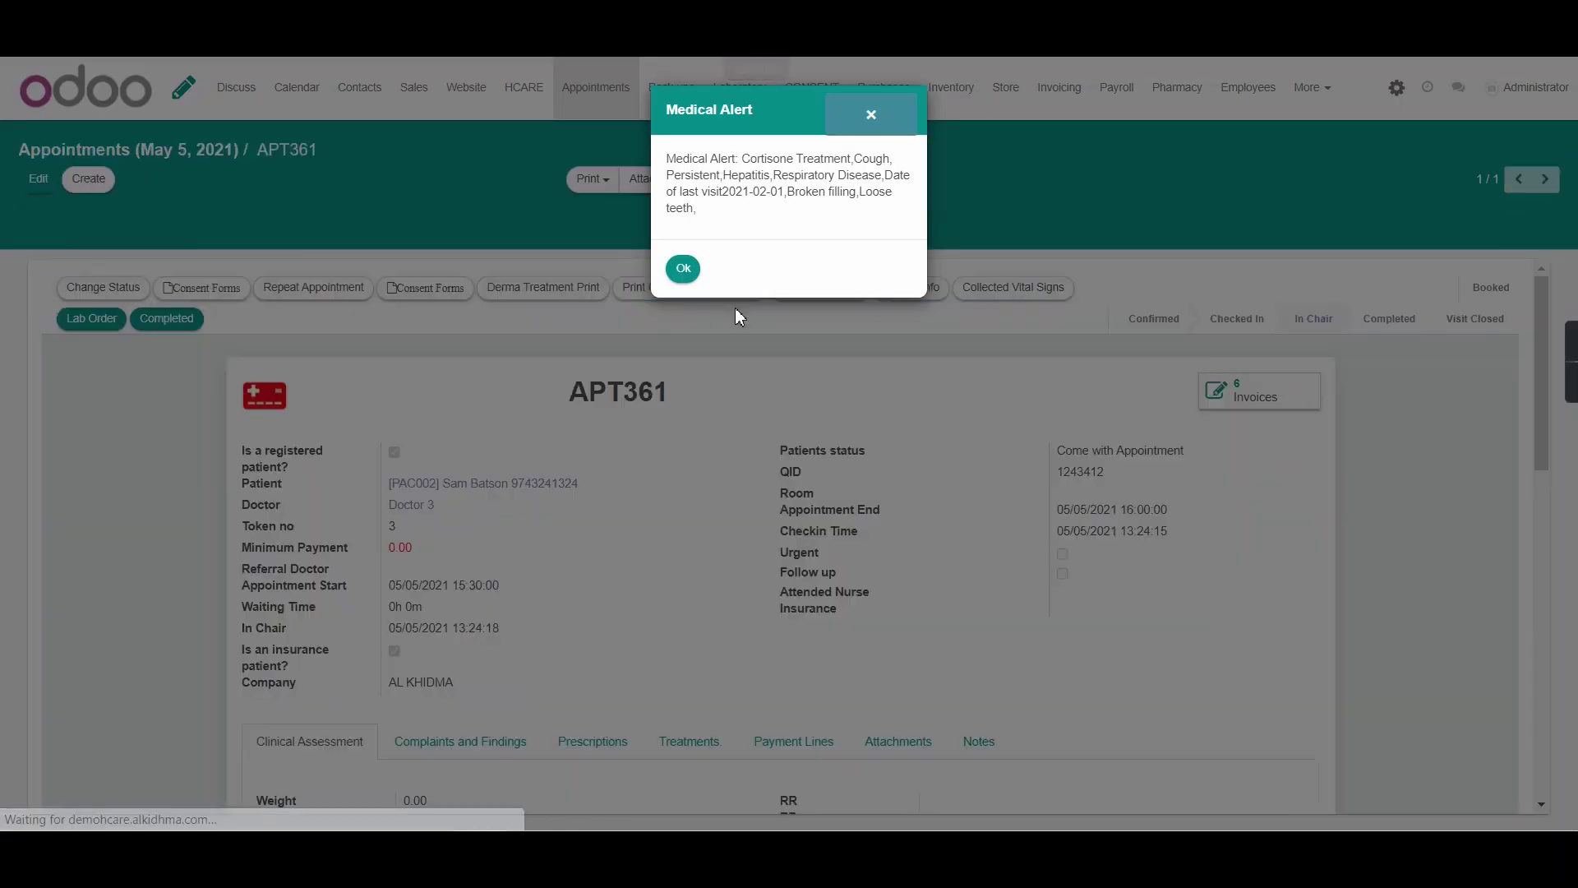
pyautogui.click(681, 267)
pyautogui.scroll(-2, 698, 345)
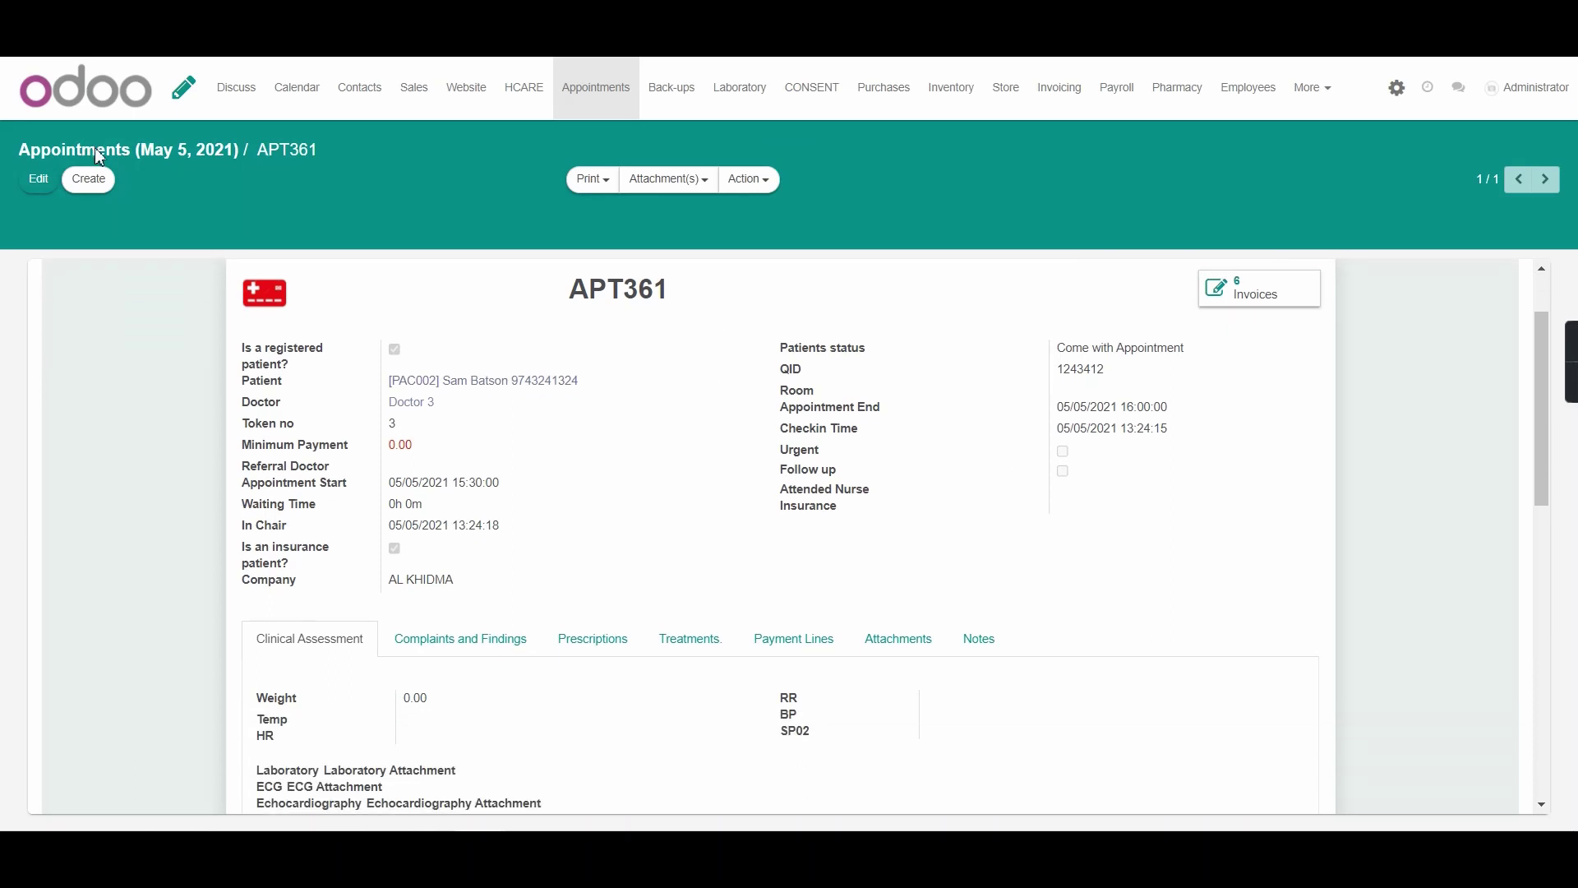
pyautogui.scroll(-3, 734, 436)
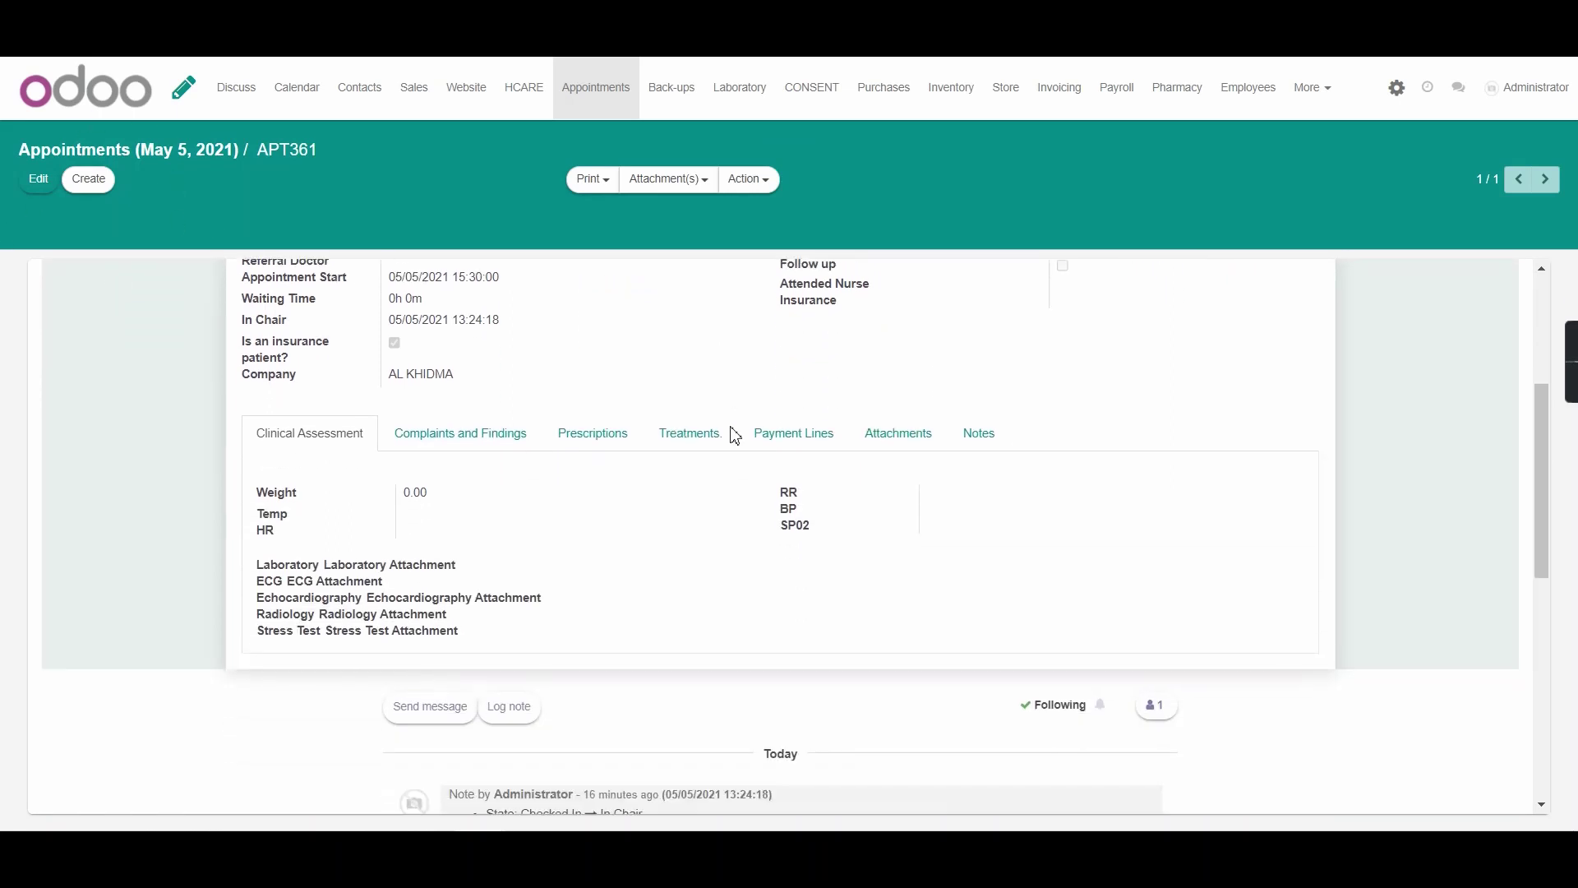
pyautogui.scroll(3, 703, 361)
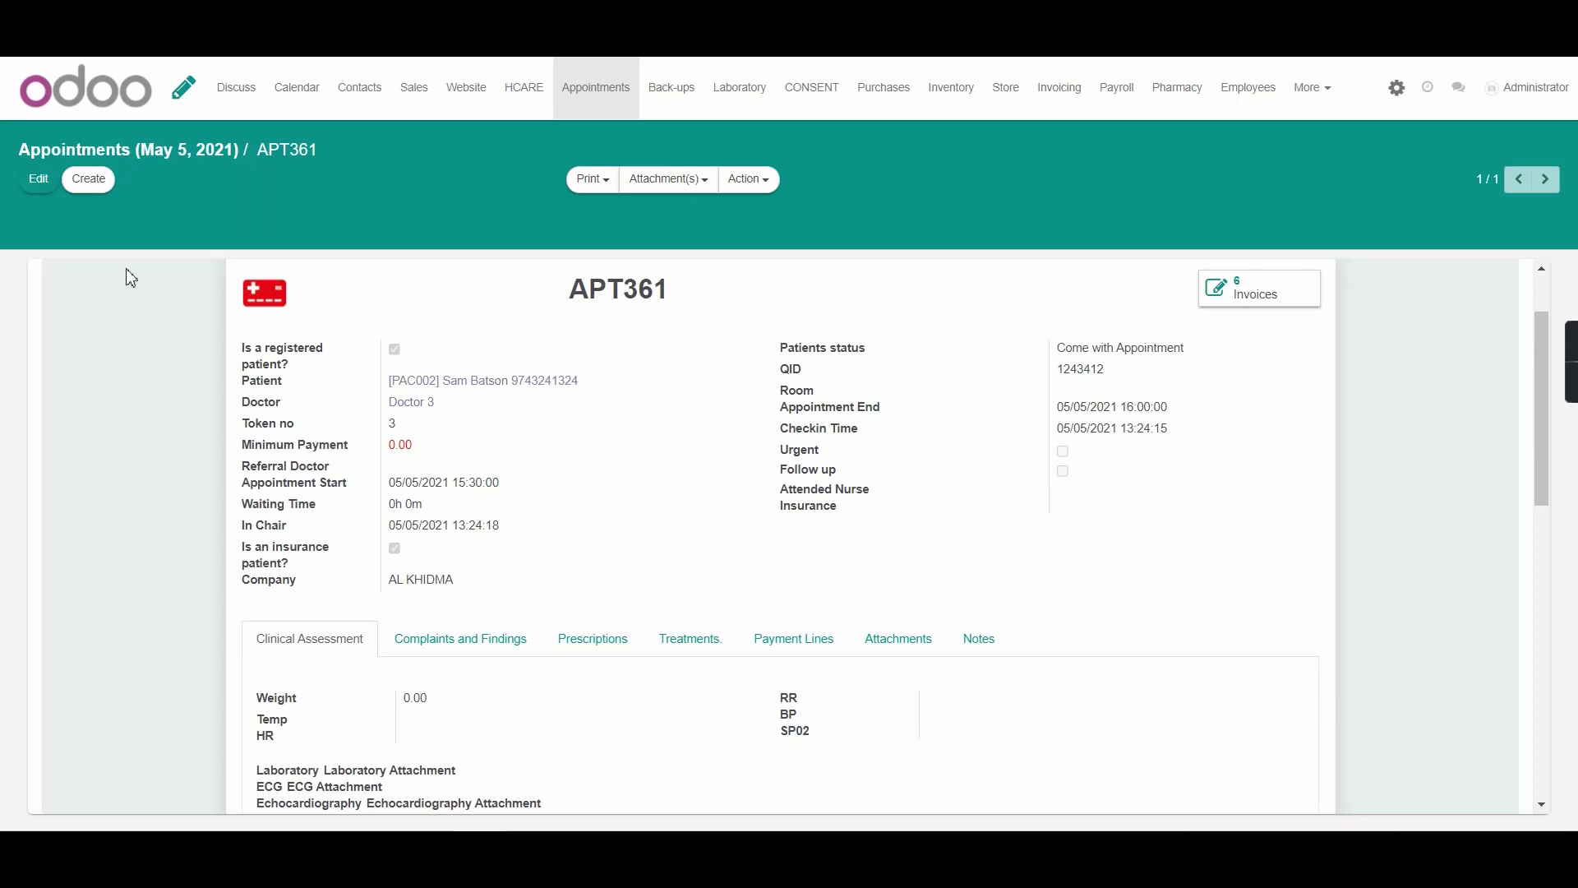
# Start a new insurance record for APT361 with ALKOOT as the insurance company
pyautogui.click(35, 189)
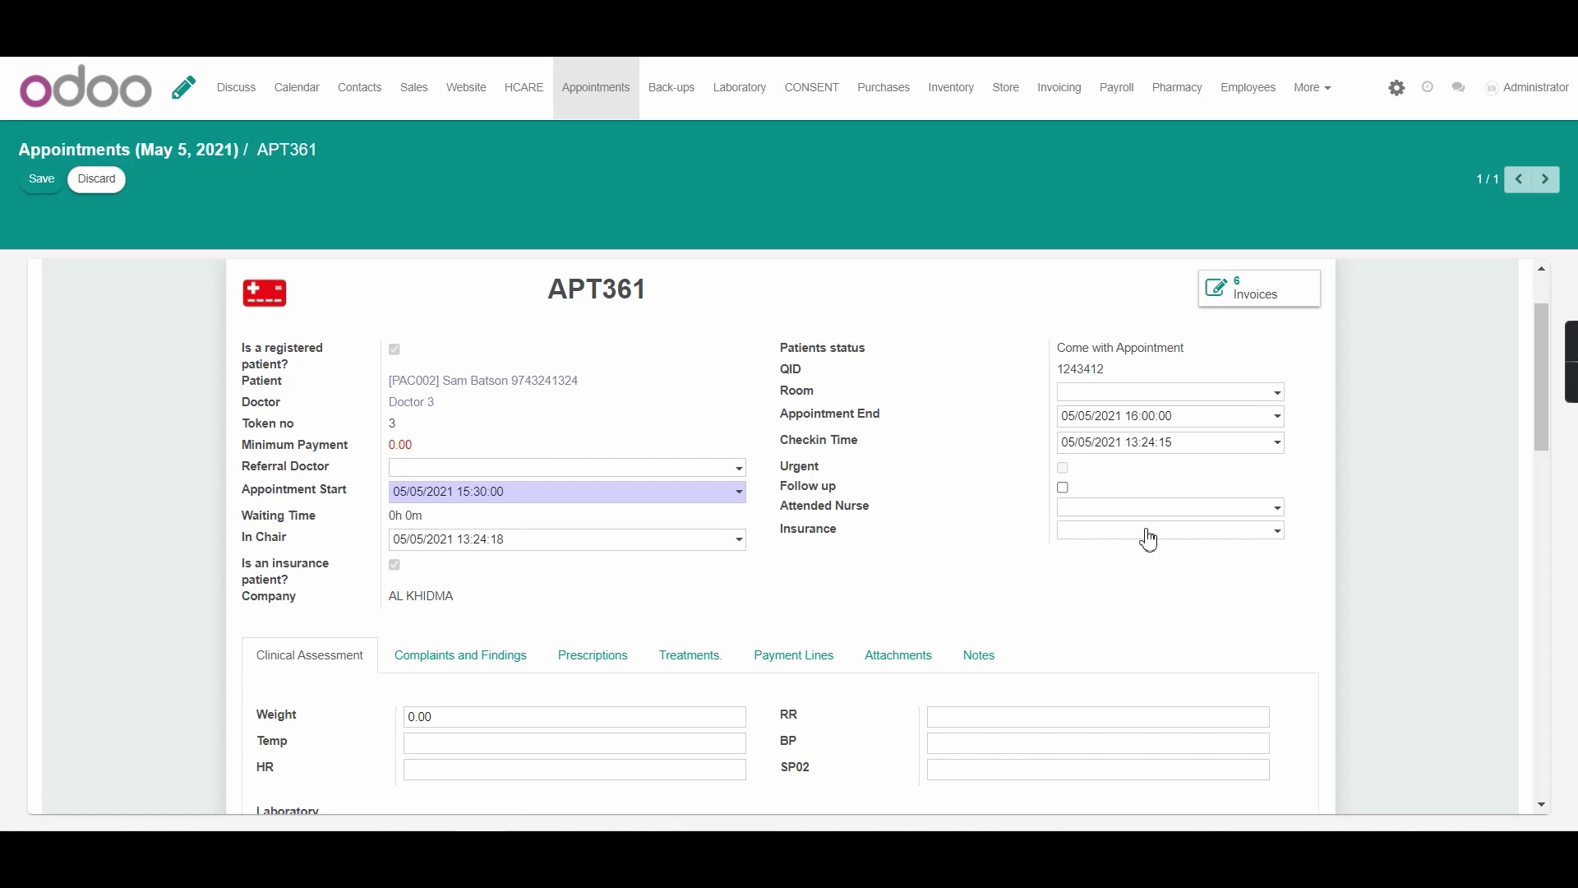
pyautogui.click(1105, 533)
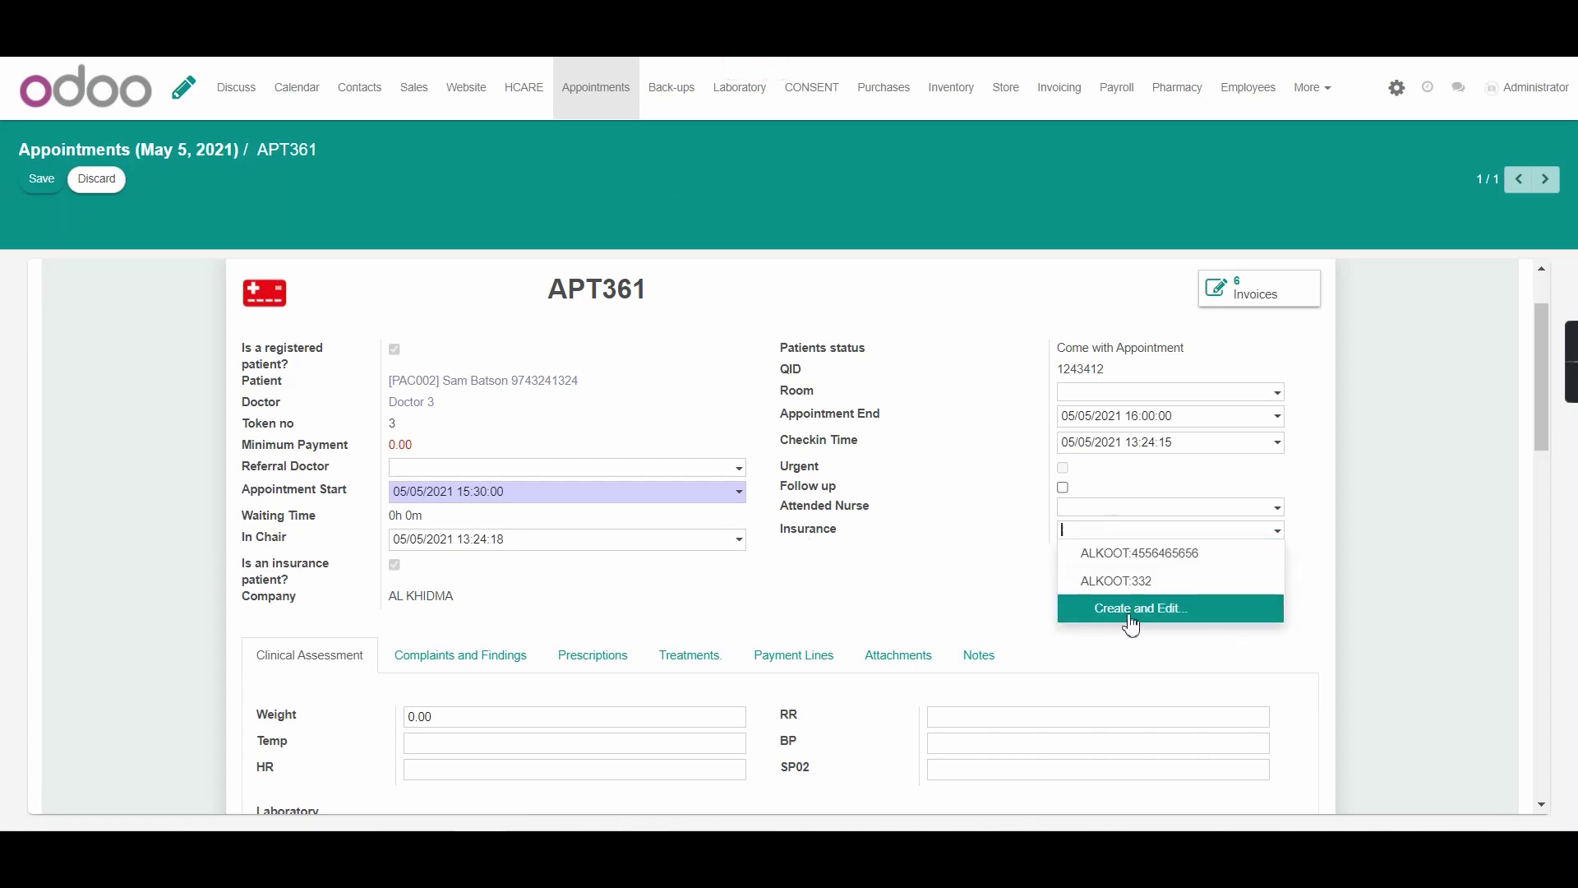
pyautogui.click(1110, 612)
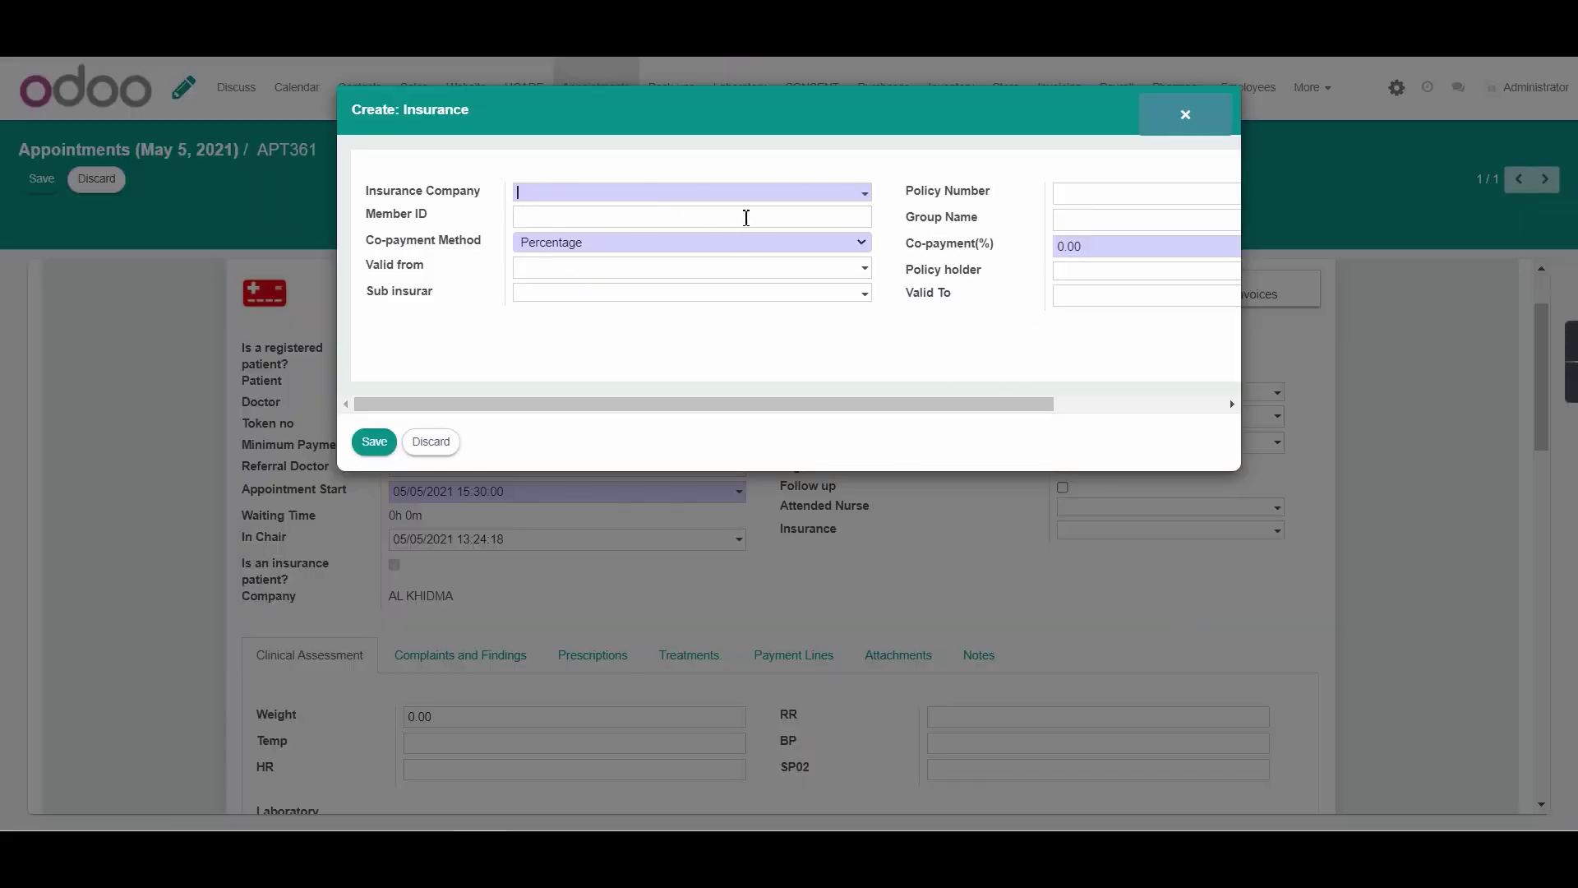
pyautogui.click(588, 195)
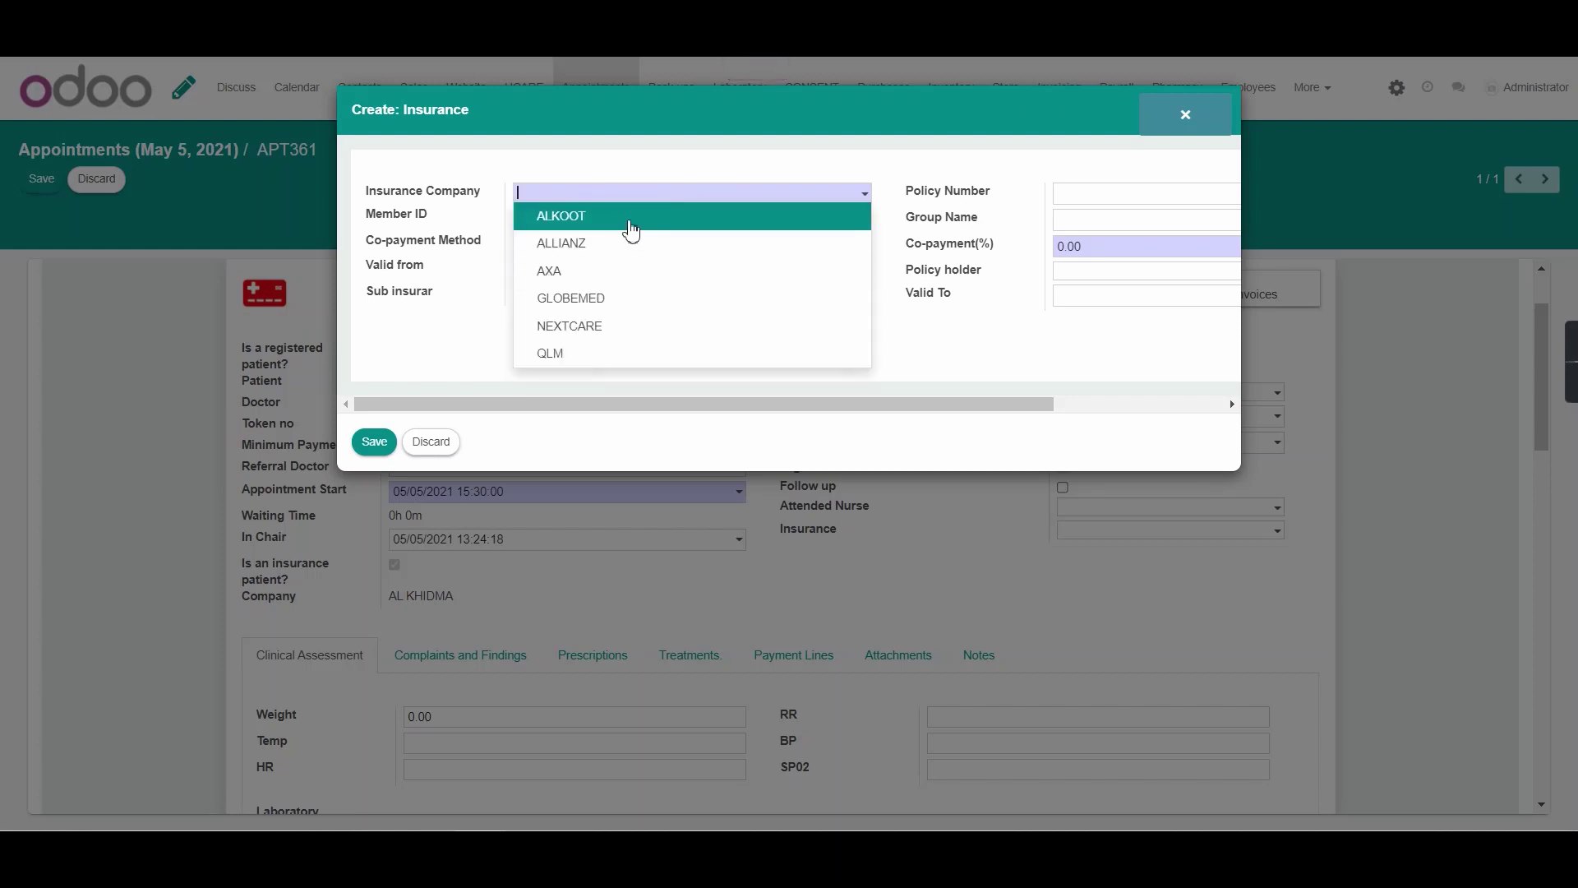
pyautogui.click(632, 231)
# Set the co-payment to 20%, enter the policy number, and save the insurance record
pyautogui.click(1118, 249)
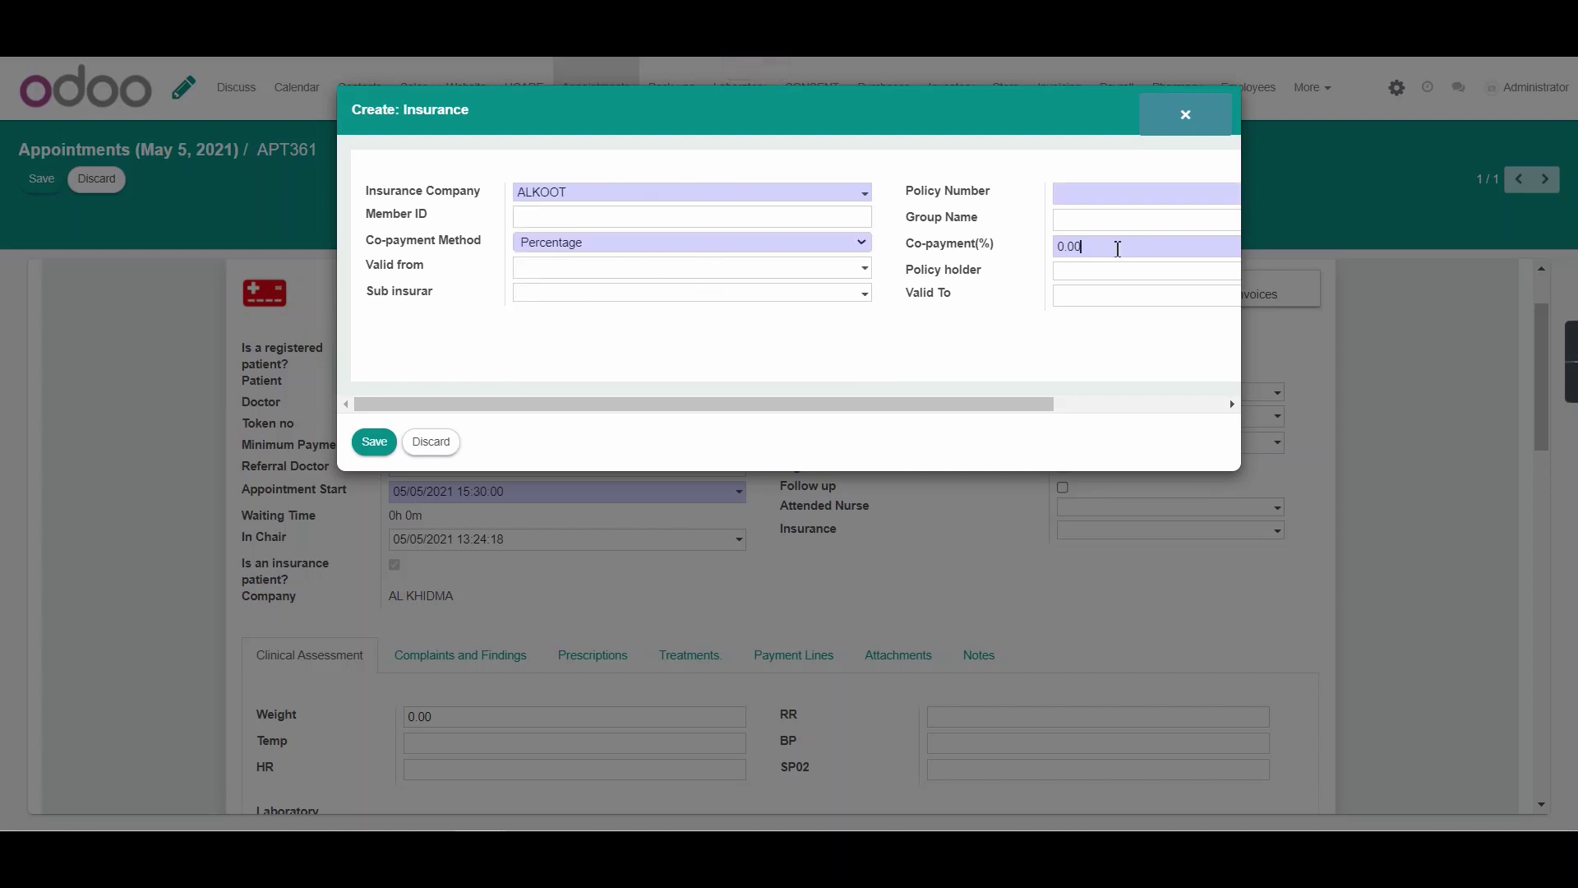
pyautogui.moveTo(1118, 248); pyautogui.dragTo(1022, 260)
pyautogui.write('20')
pyautogui.click(1088, 190)
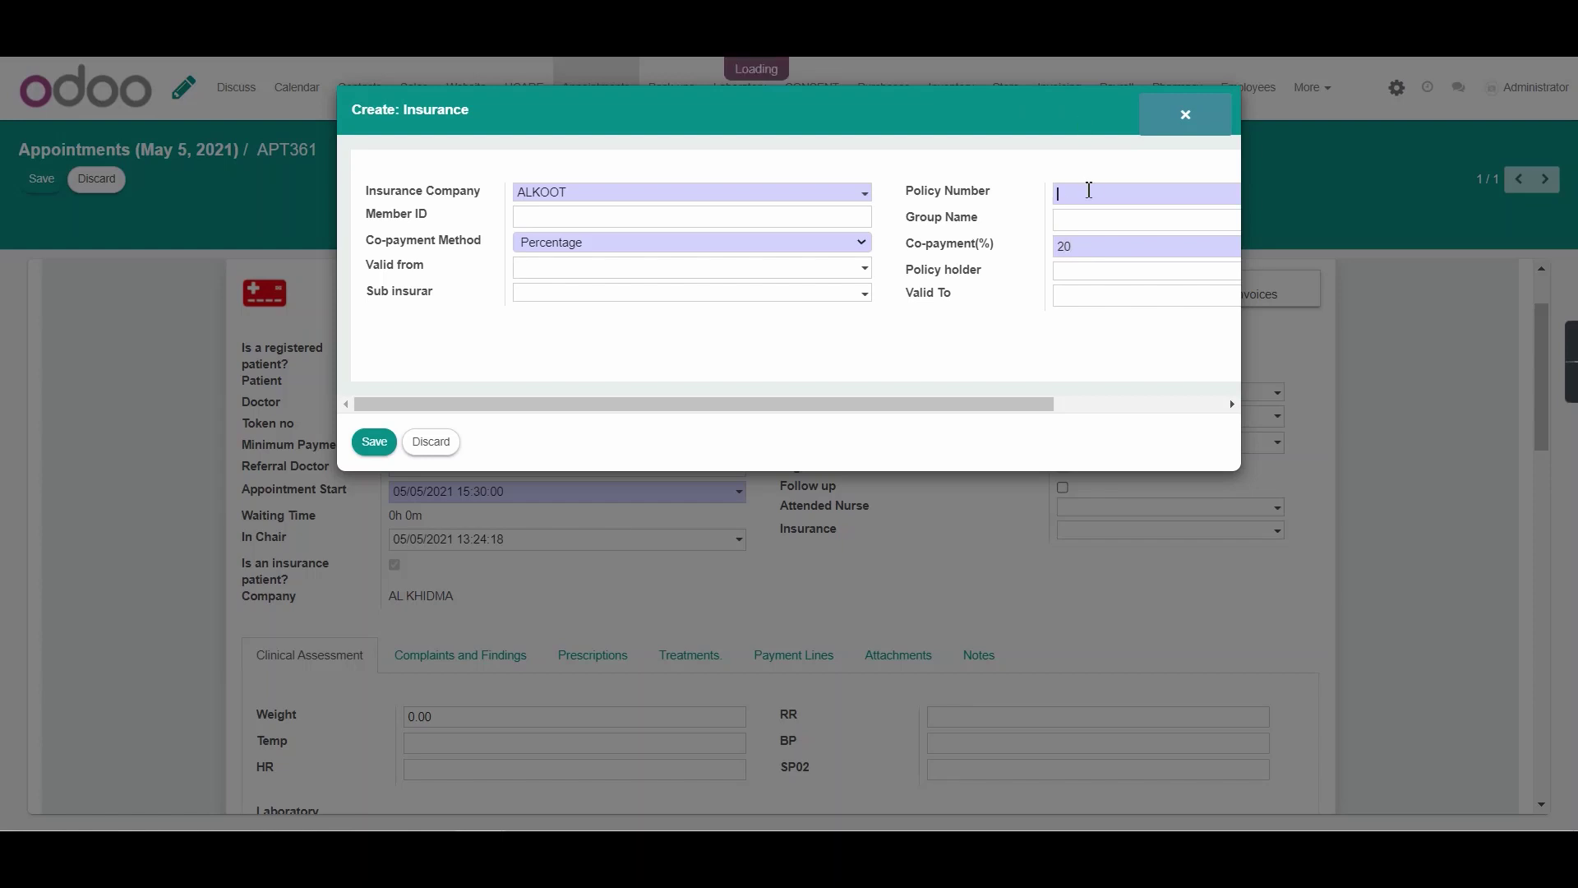
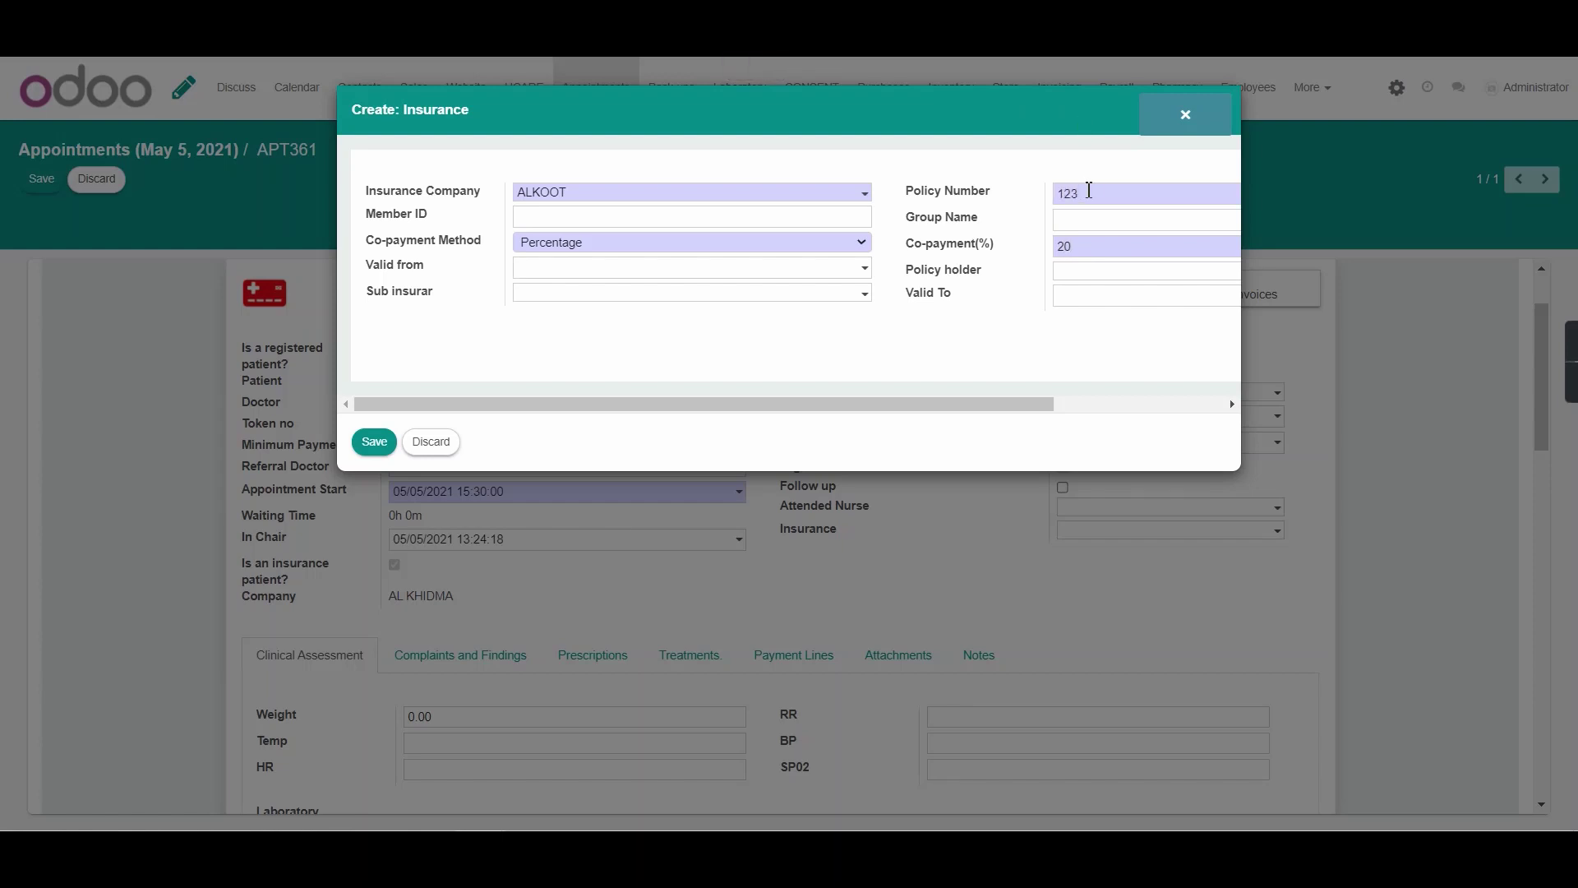
pyautogui.click(371, 443)
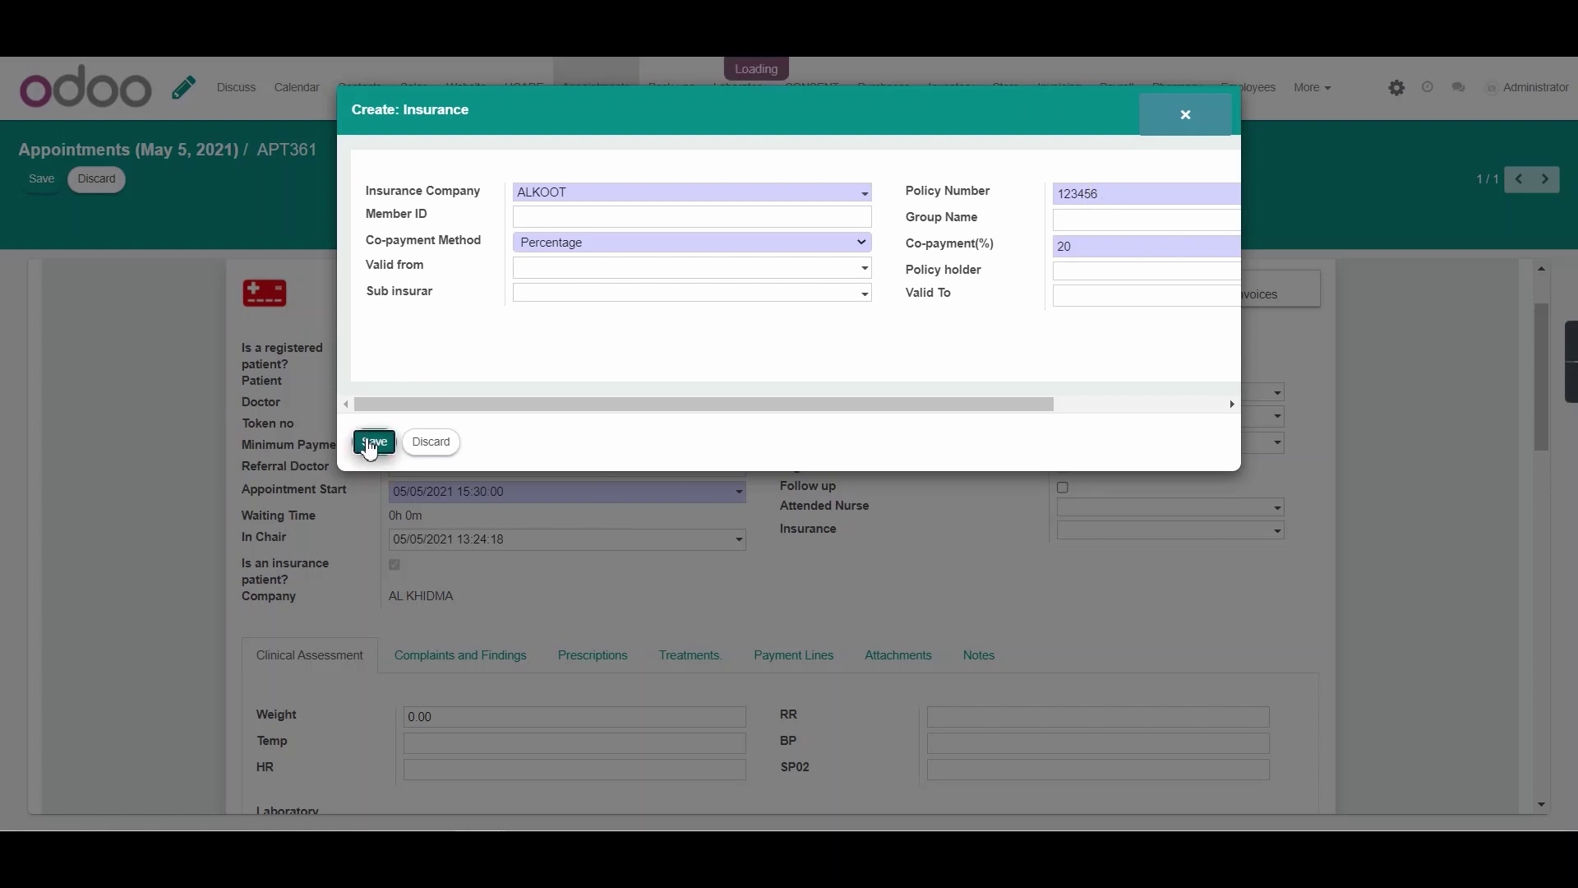
pyautogui.scroll(-5, 155, 483)
pyautogui.scroll(3, 577, 539)
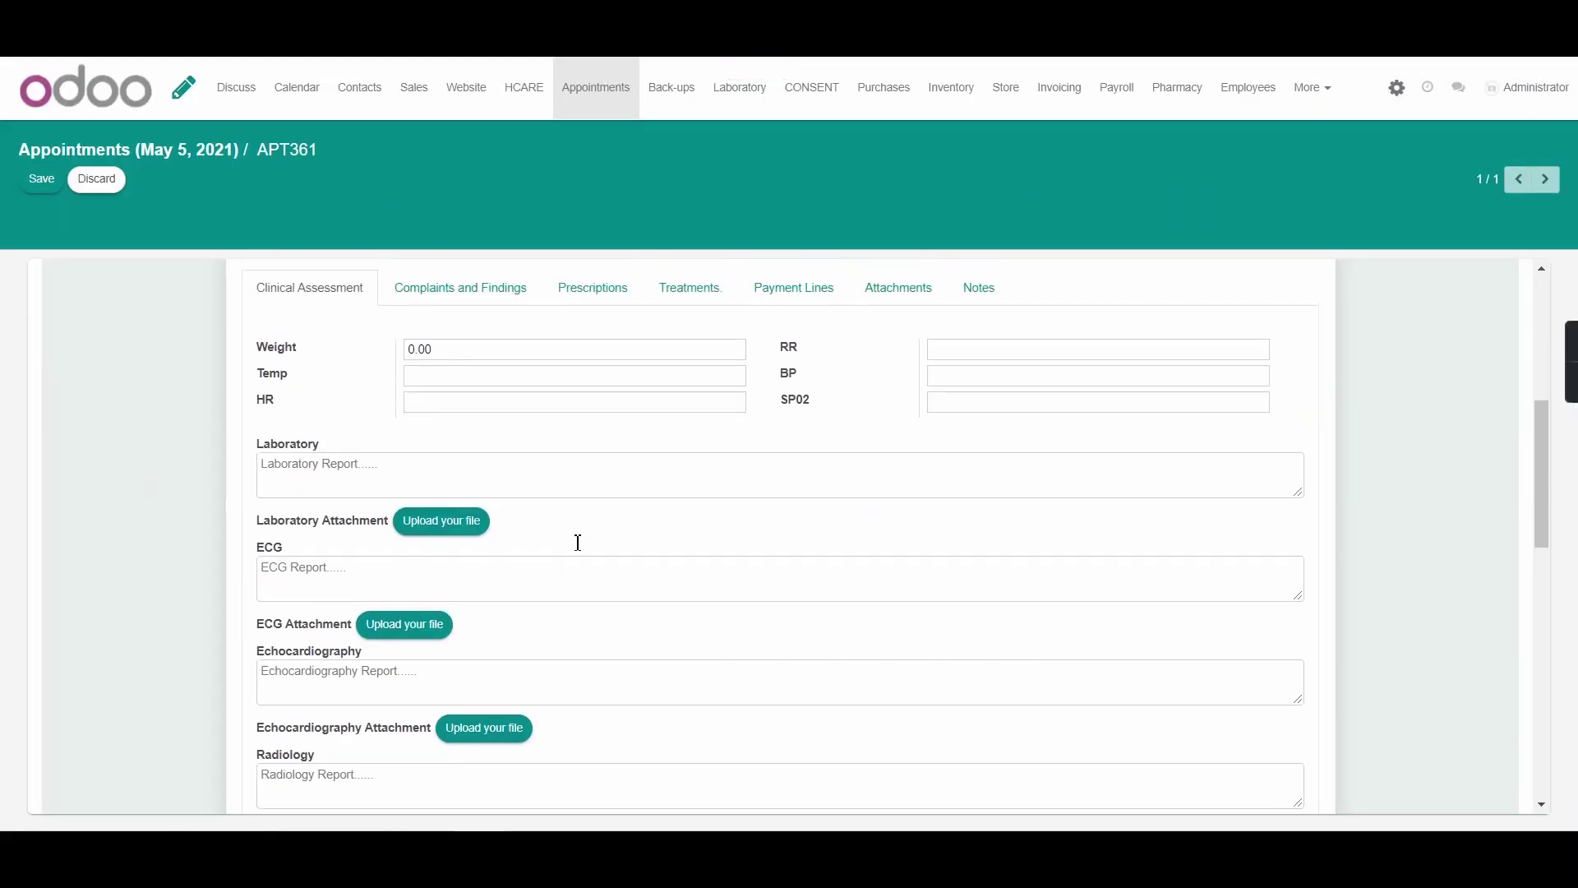
# Add a CNS01 Amalgam payment line (350.00) to APT361 and save the appointment
pyautogui.click(693, 448)
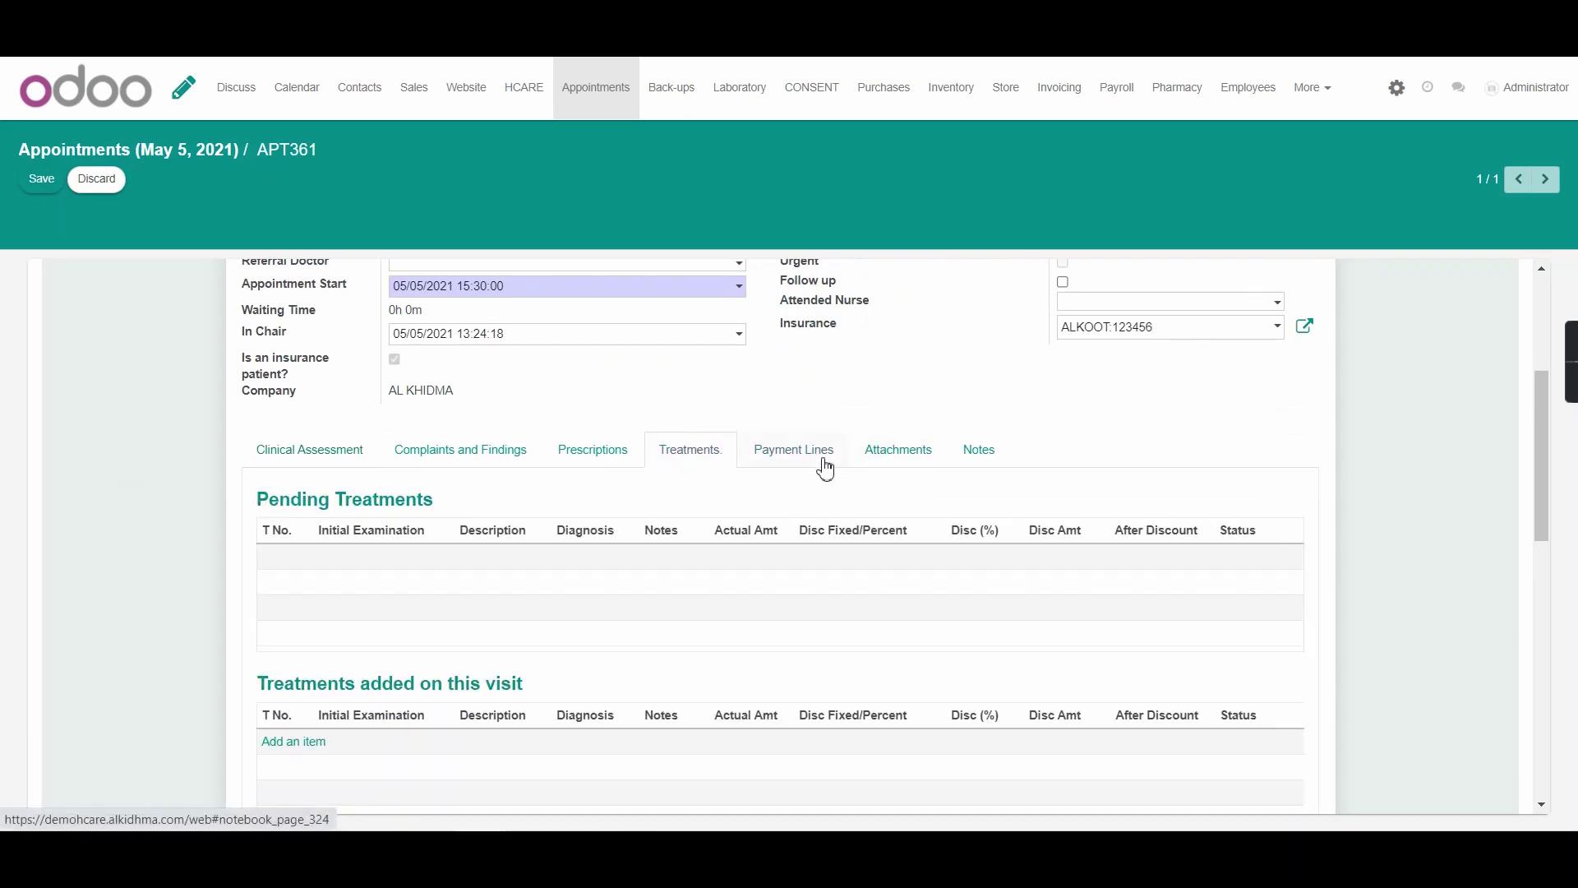
pyautogui.click(820, 457)
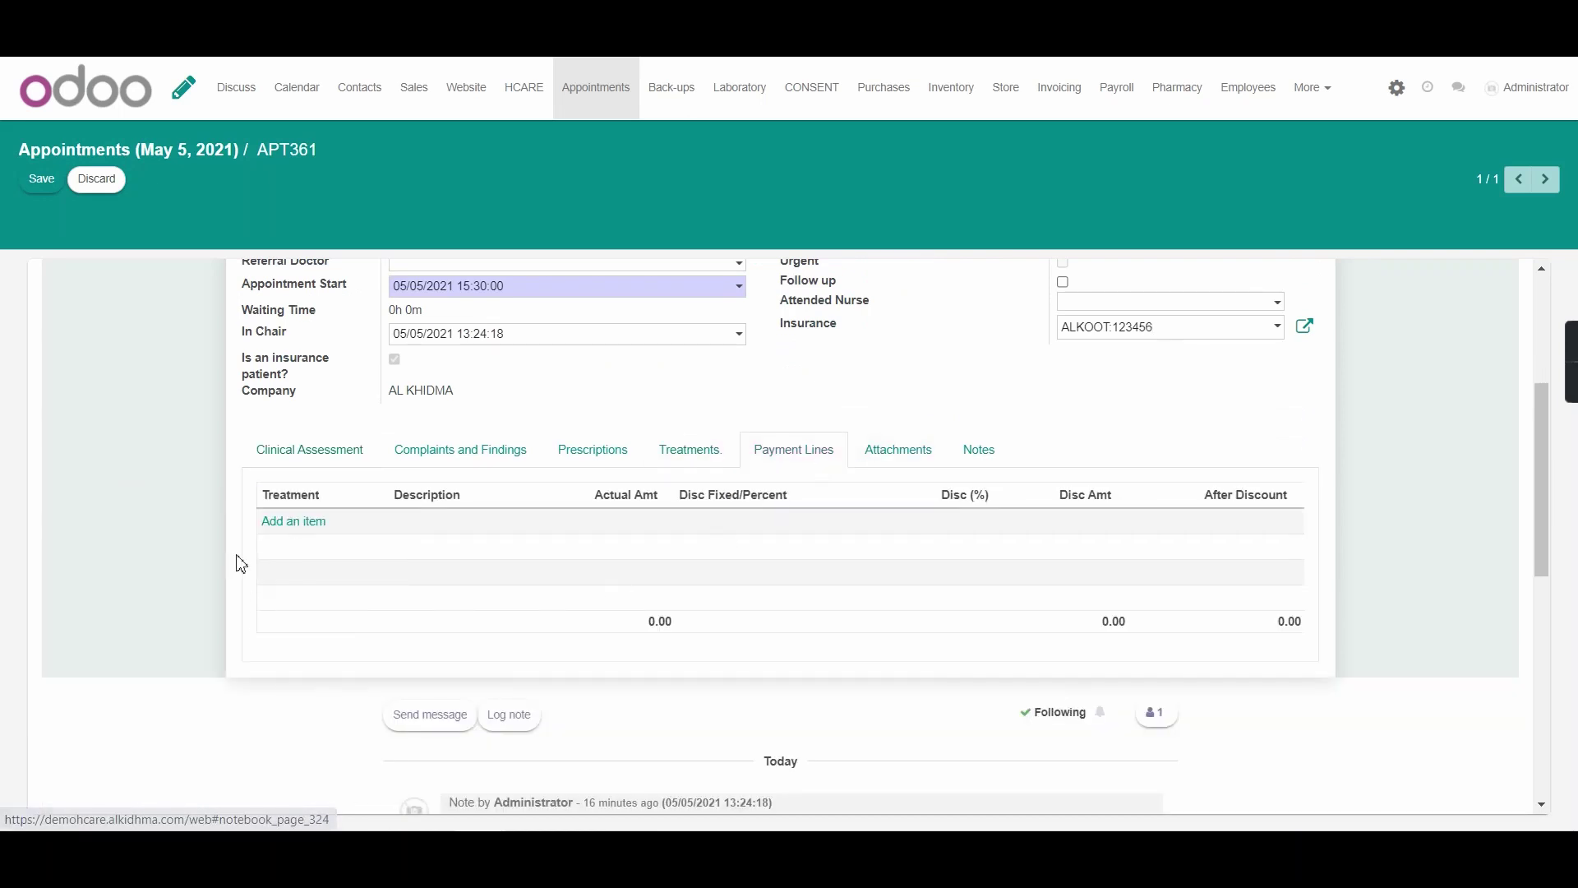
pyautogui.click(305, 532)
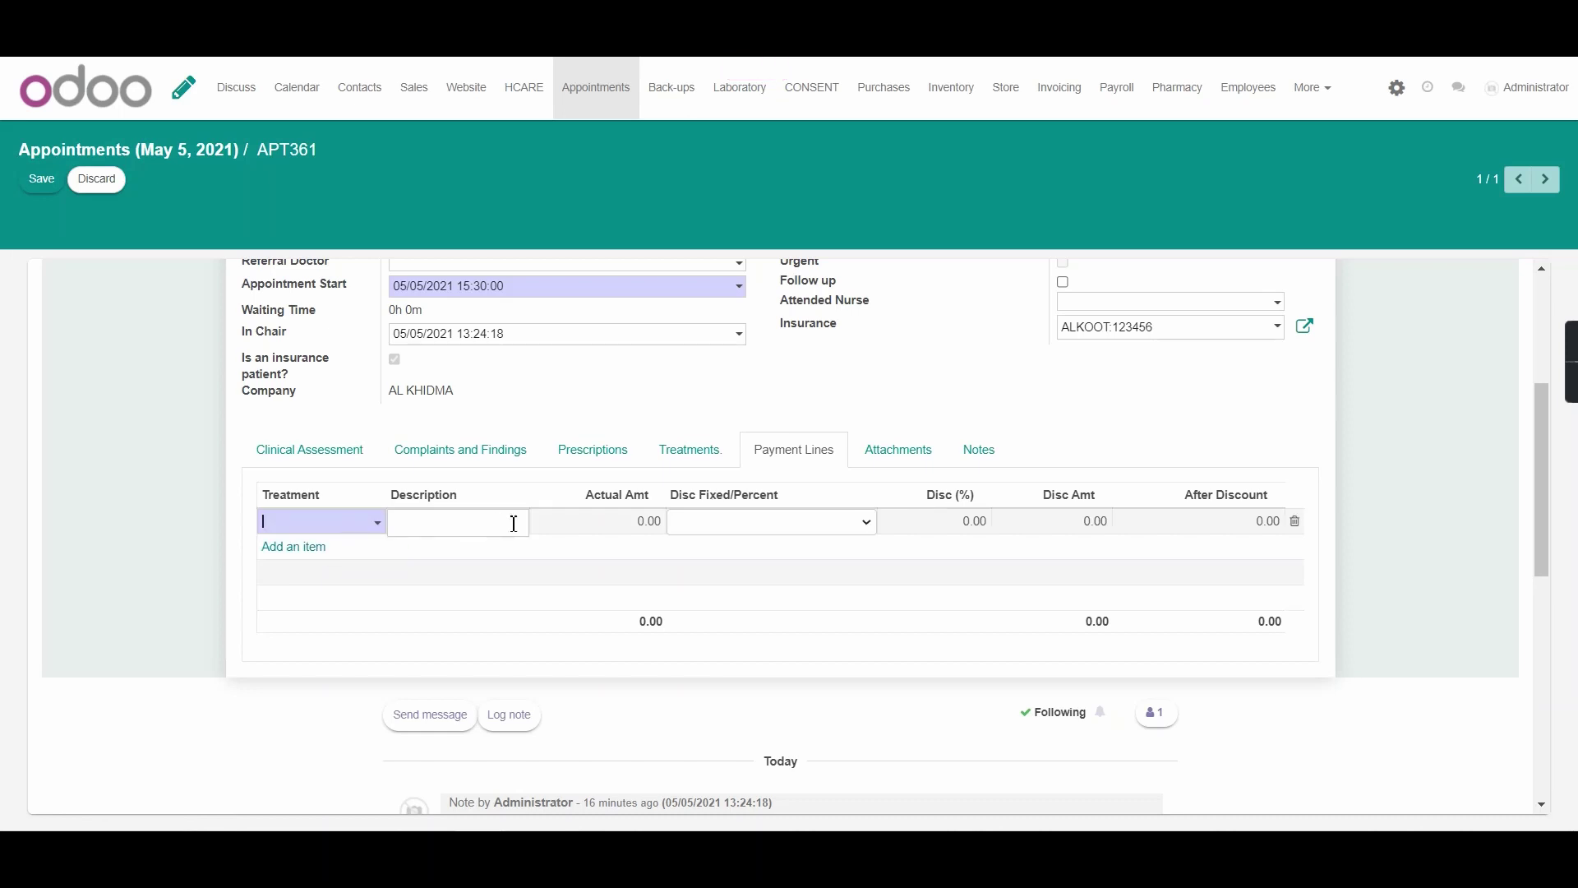
pyautogui.click(377, 526)
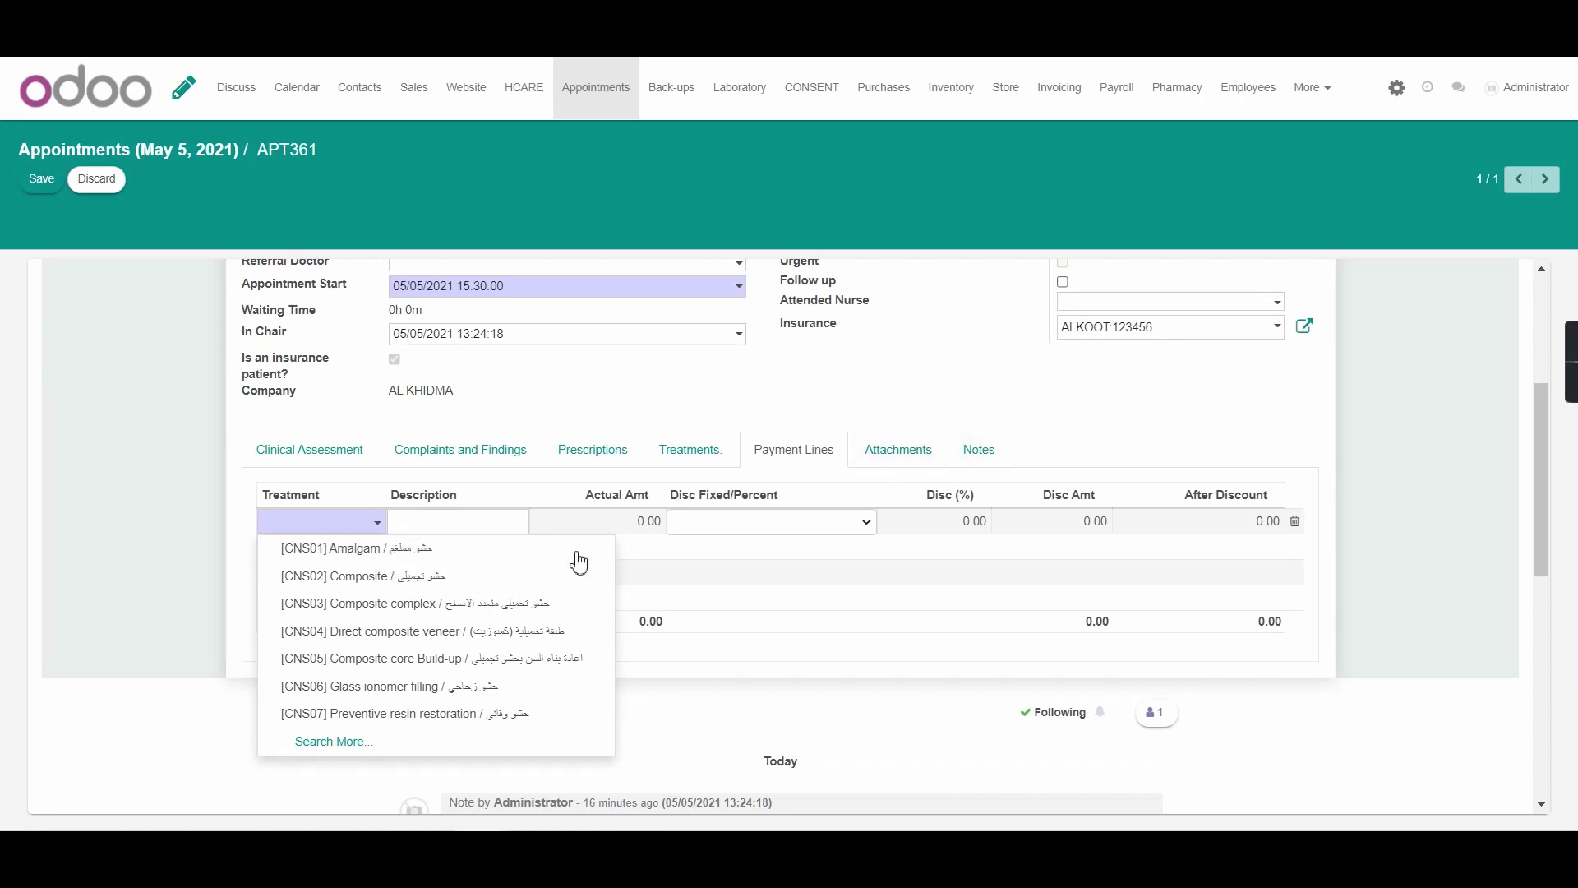
pyautogui.click(444, 550)
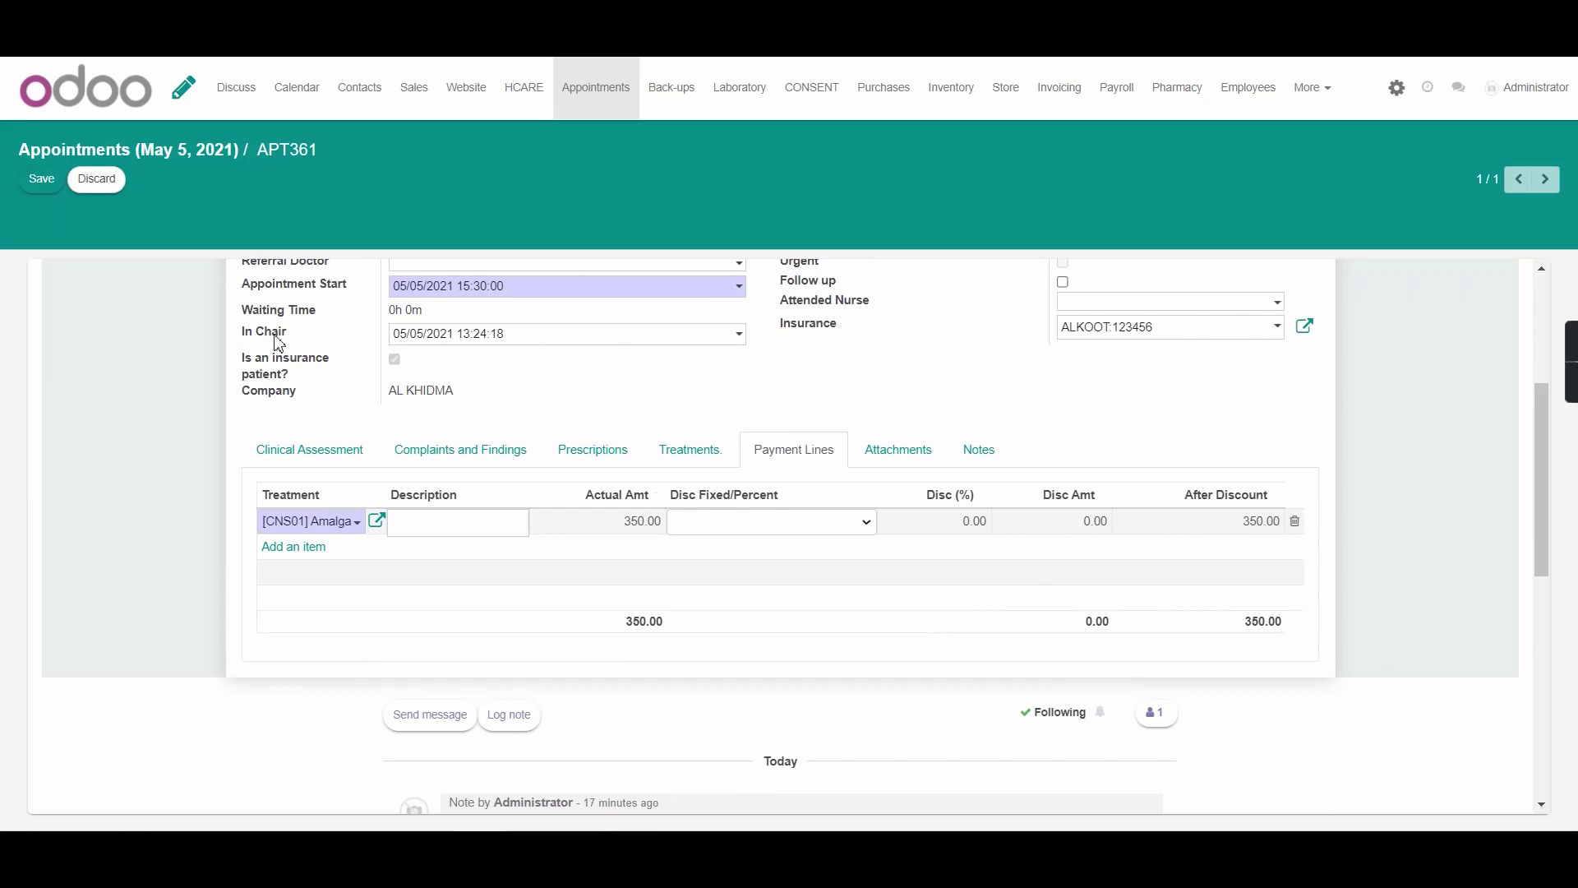
pyautogui.click(41, 179)
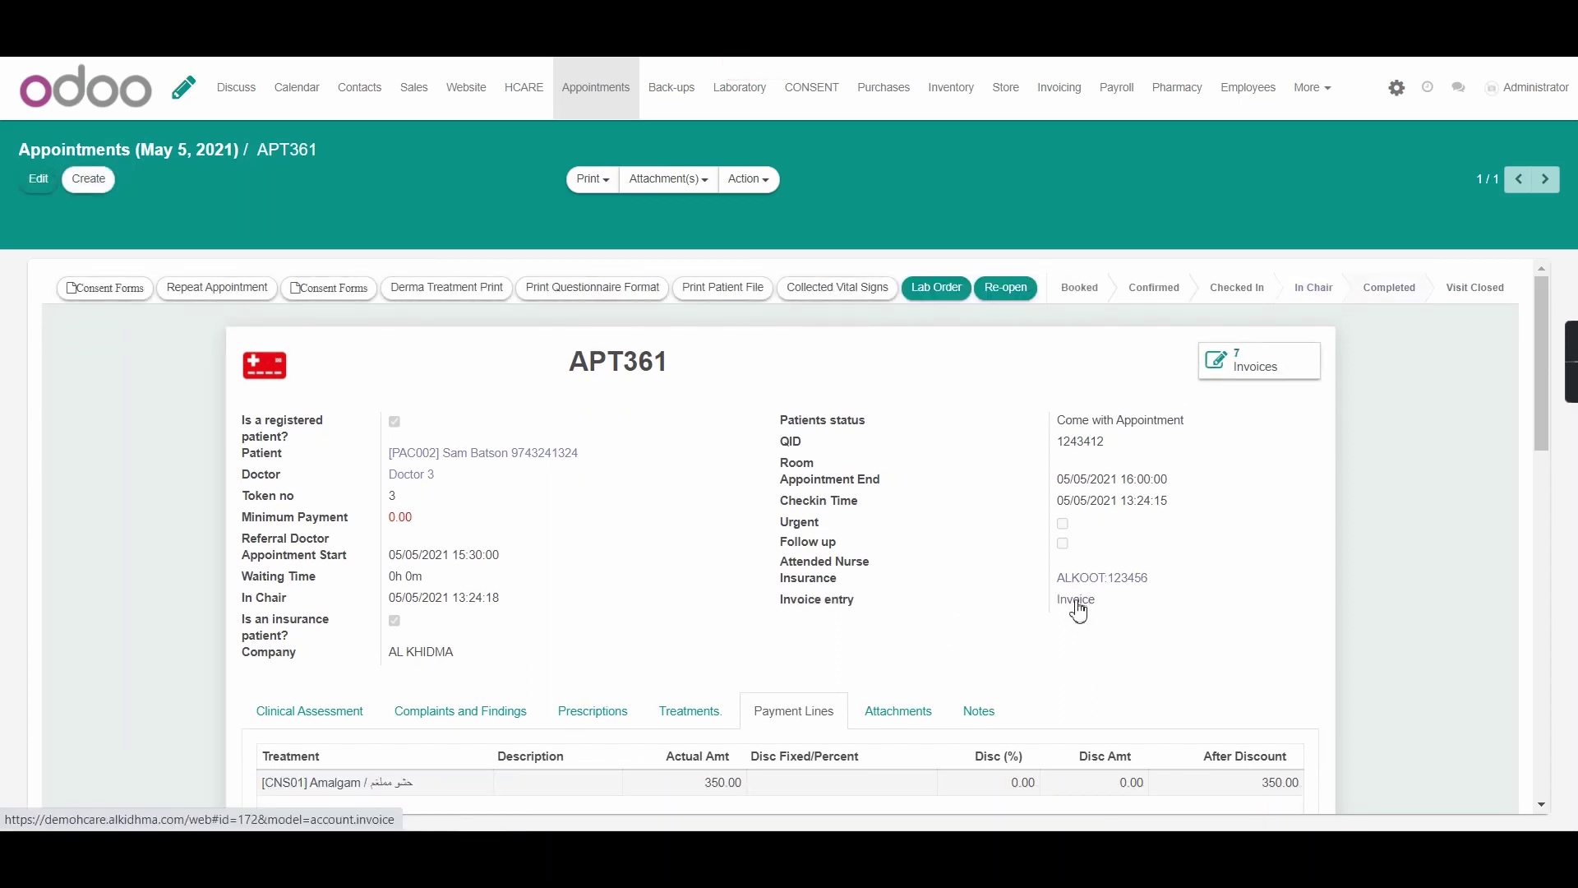
# Open APT361's invoice, check totals of 245.00 net, 49.00 co-payment, 196.00 insurance, and enter edit mode
pyautogui.scroll(-1, 1078, 610)
pyautogui.click(1080, 501)
pyautogui.scroll(-5, 1086, 510)
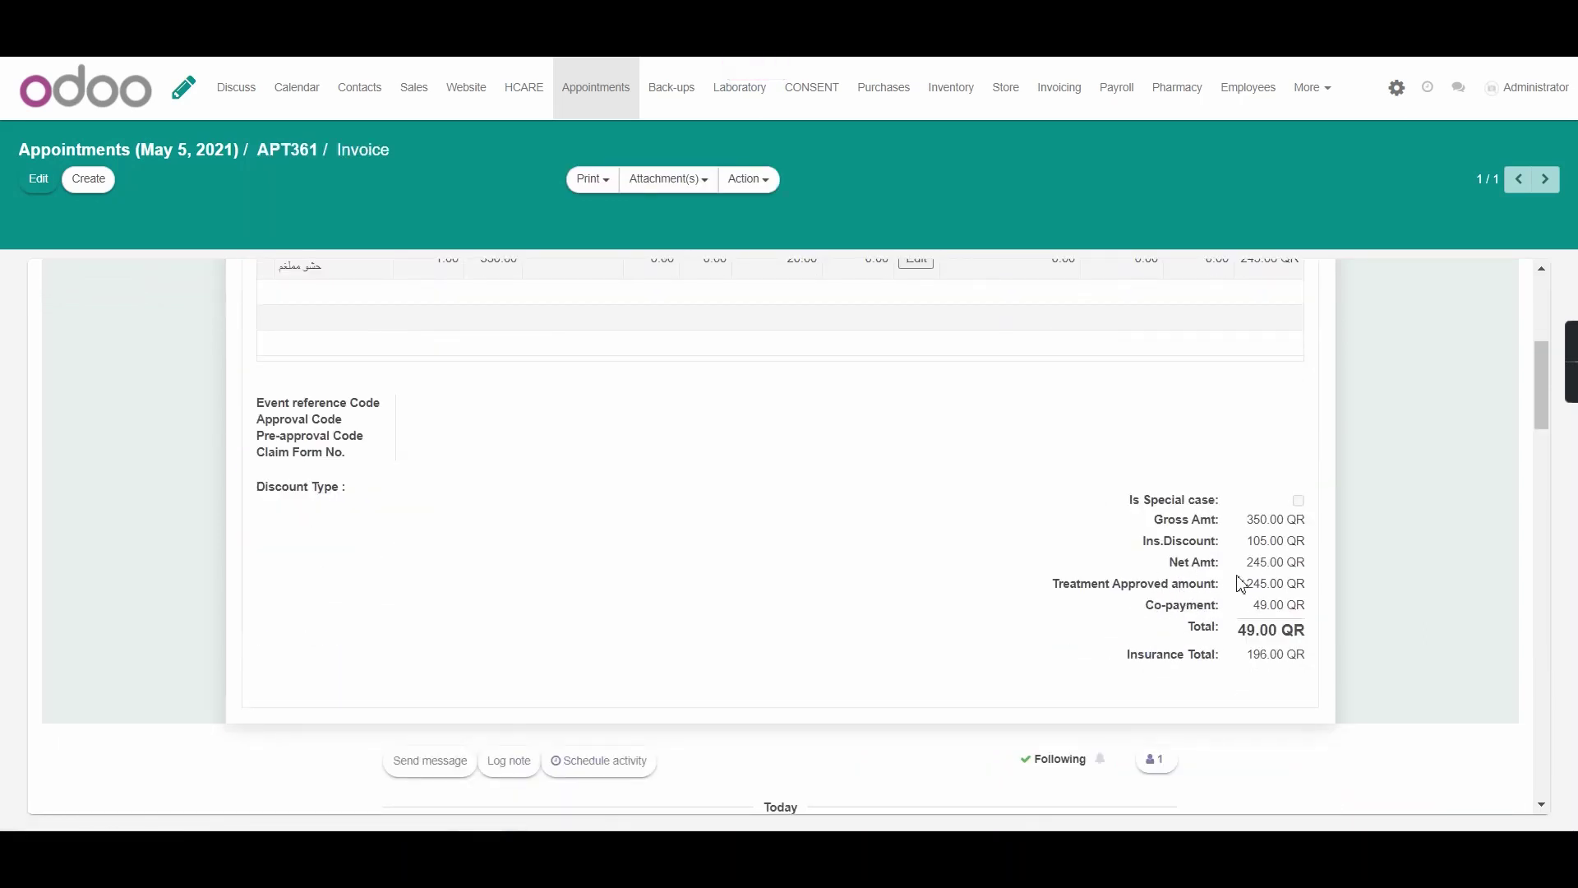
pyautogui.moveTo(1197, 641); pyautogui.dragTo(987, 532)
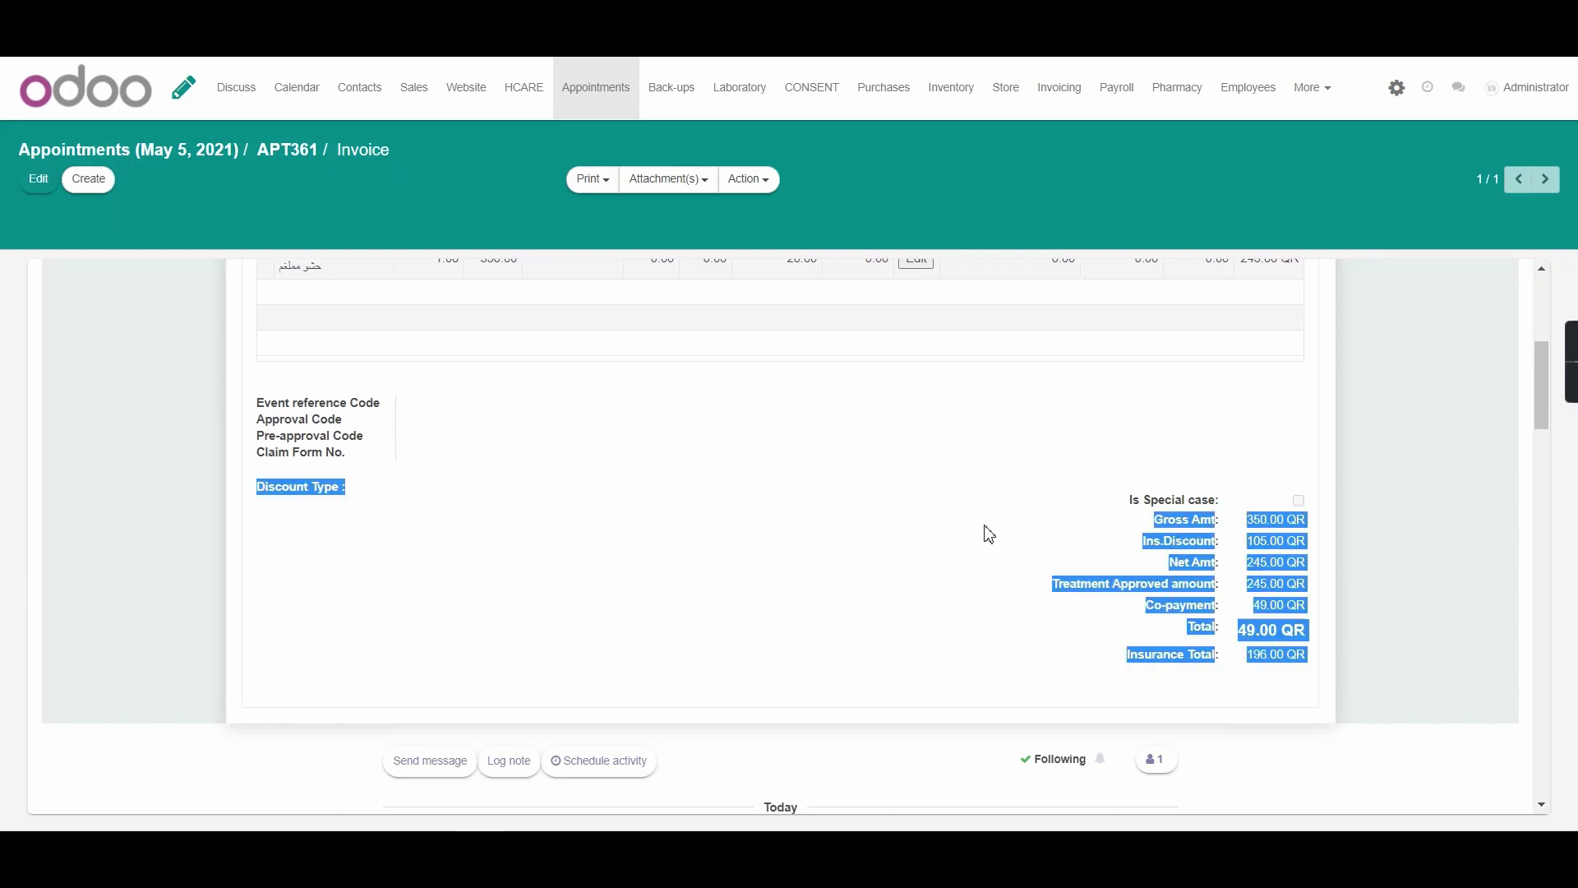
pyautogui.click(989, 534)
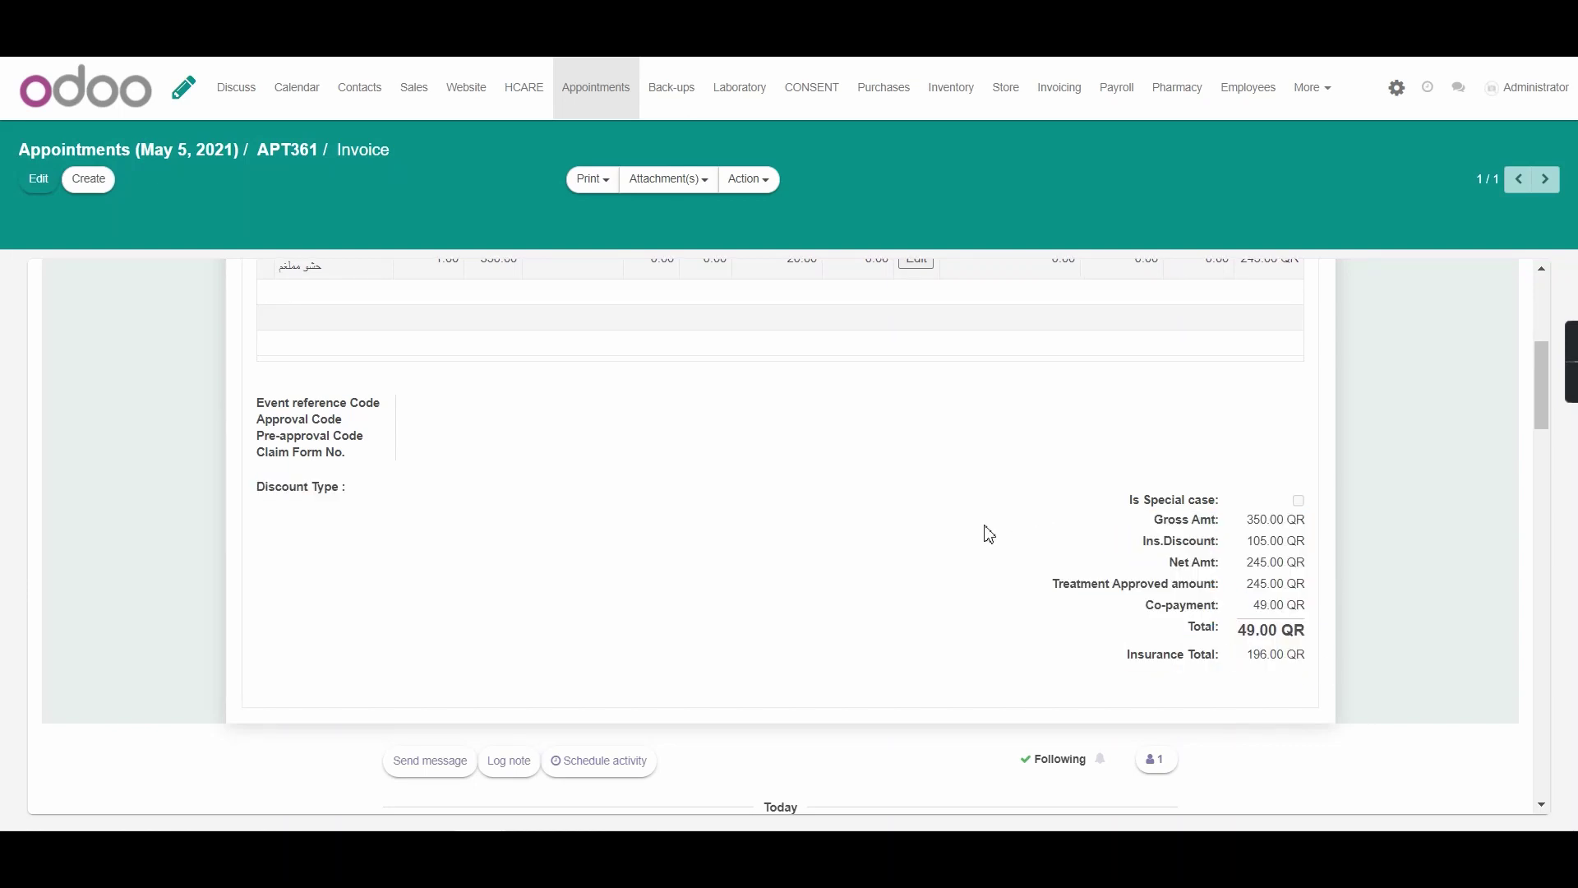
pyautogui.hotkey('alt', 'a')
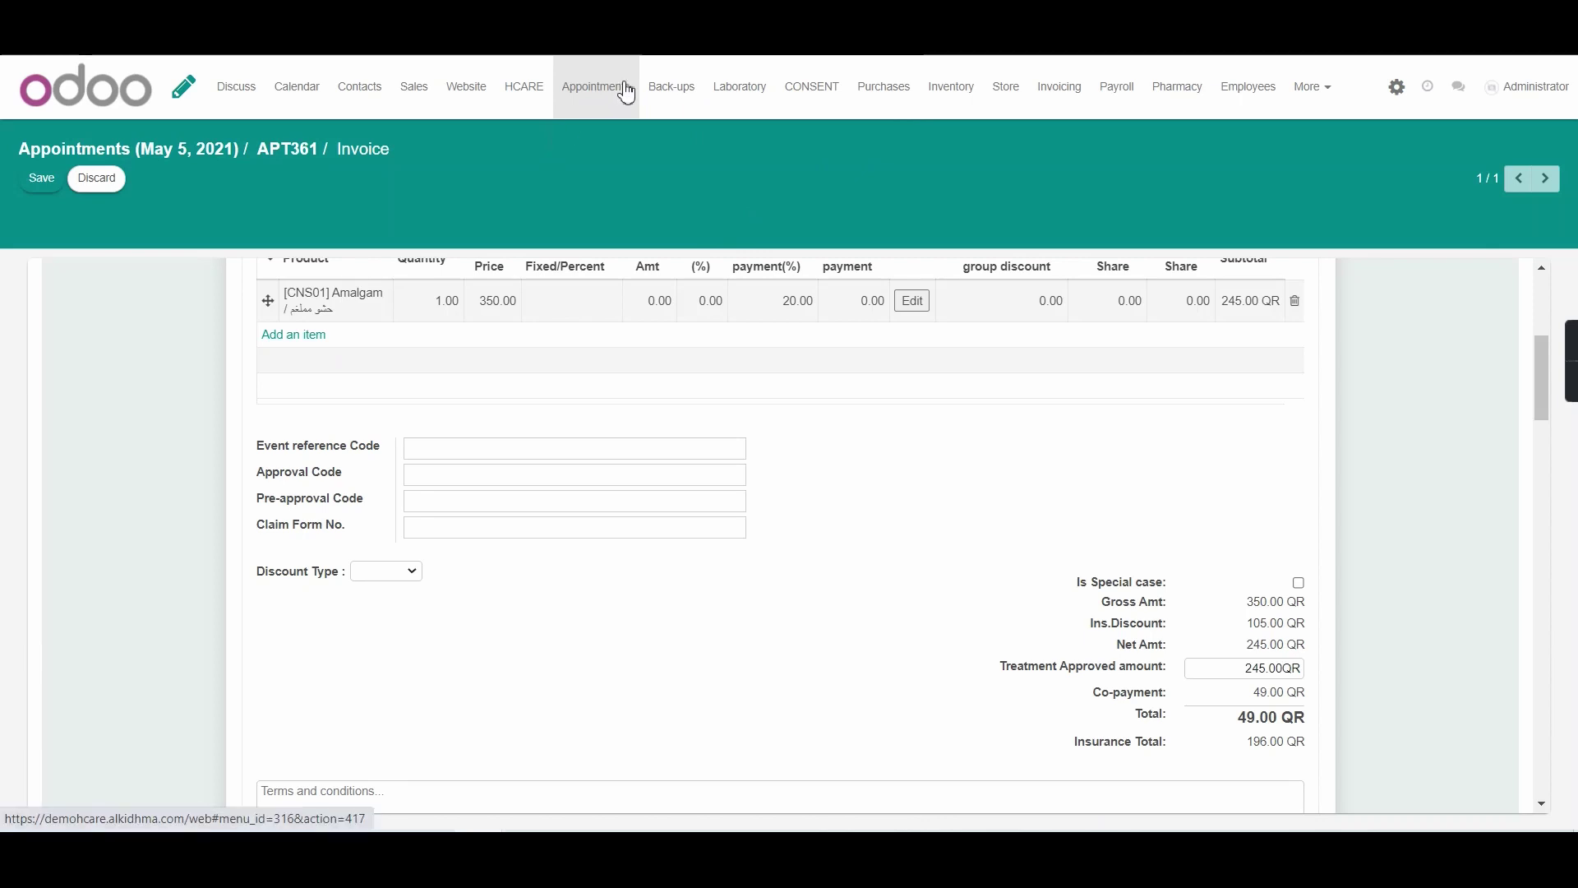
# Open the Insurance Claim Report wizard from HCARE's Reports menu
pyautogui.click(530, 97)
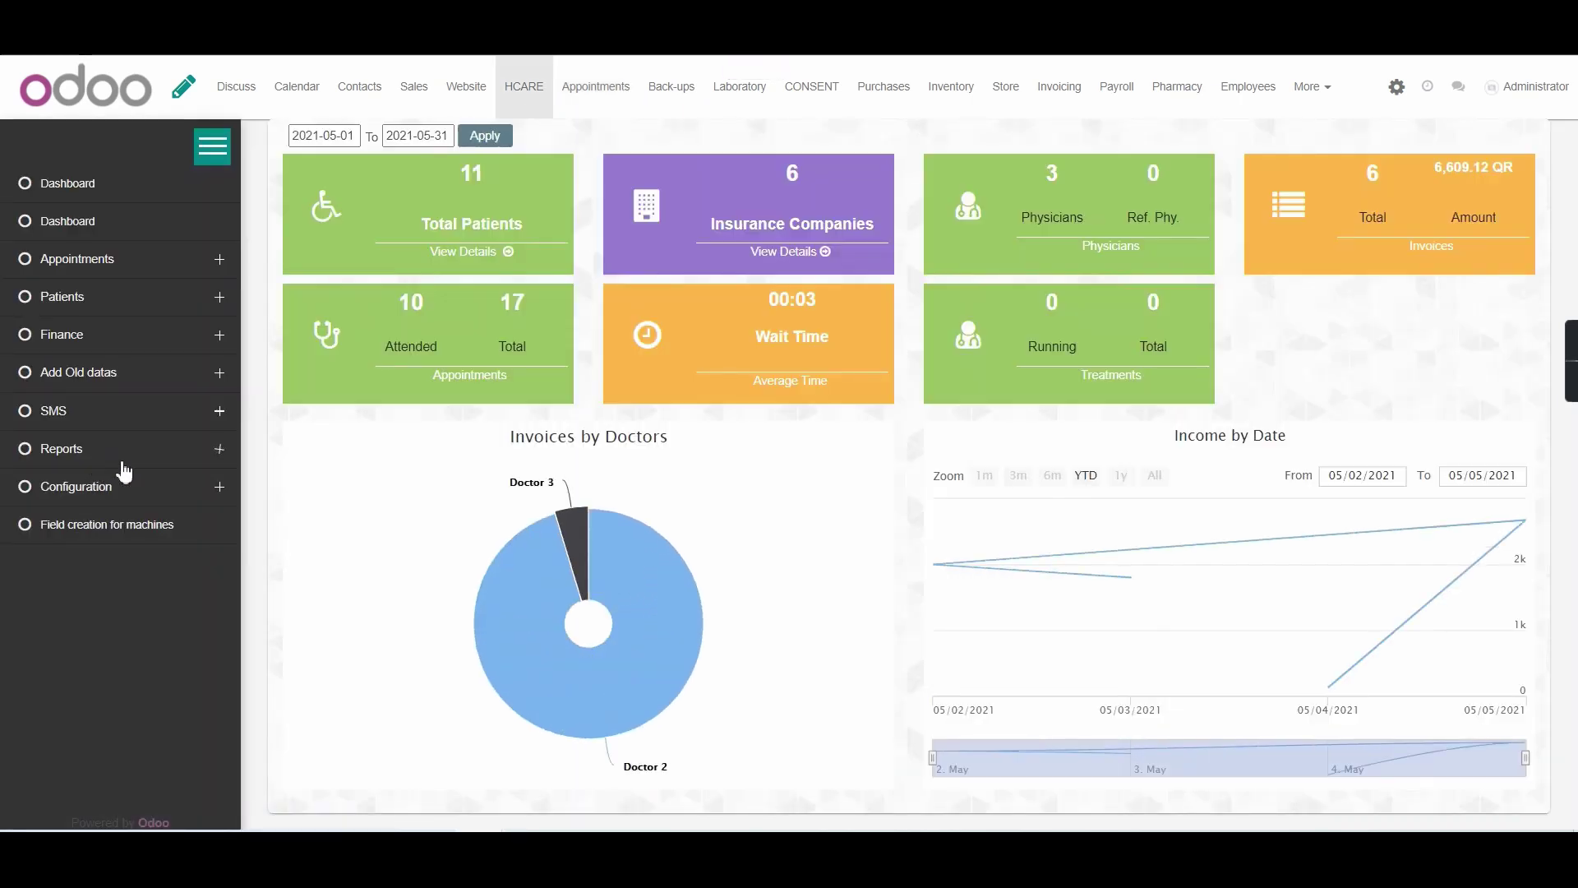
pyautogui.click(216, 453)
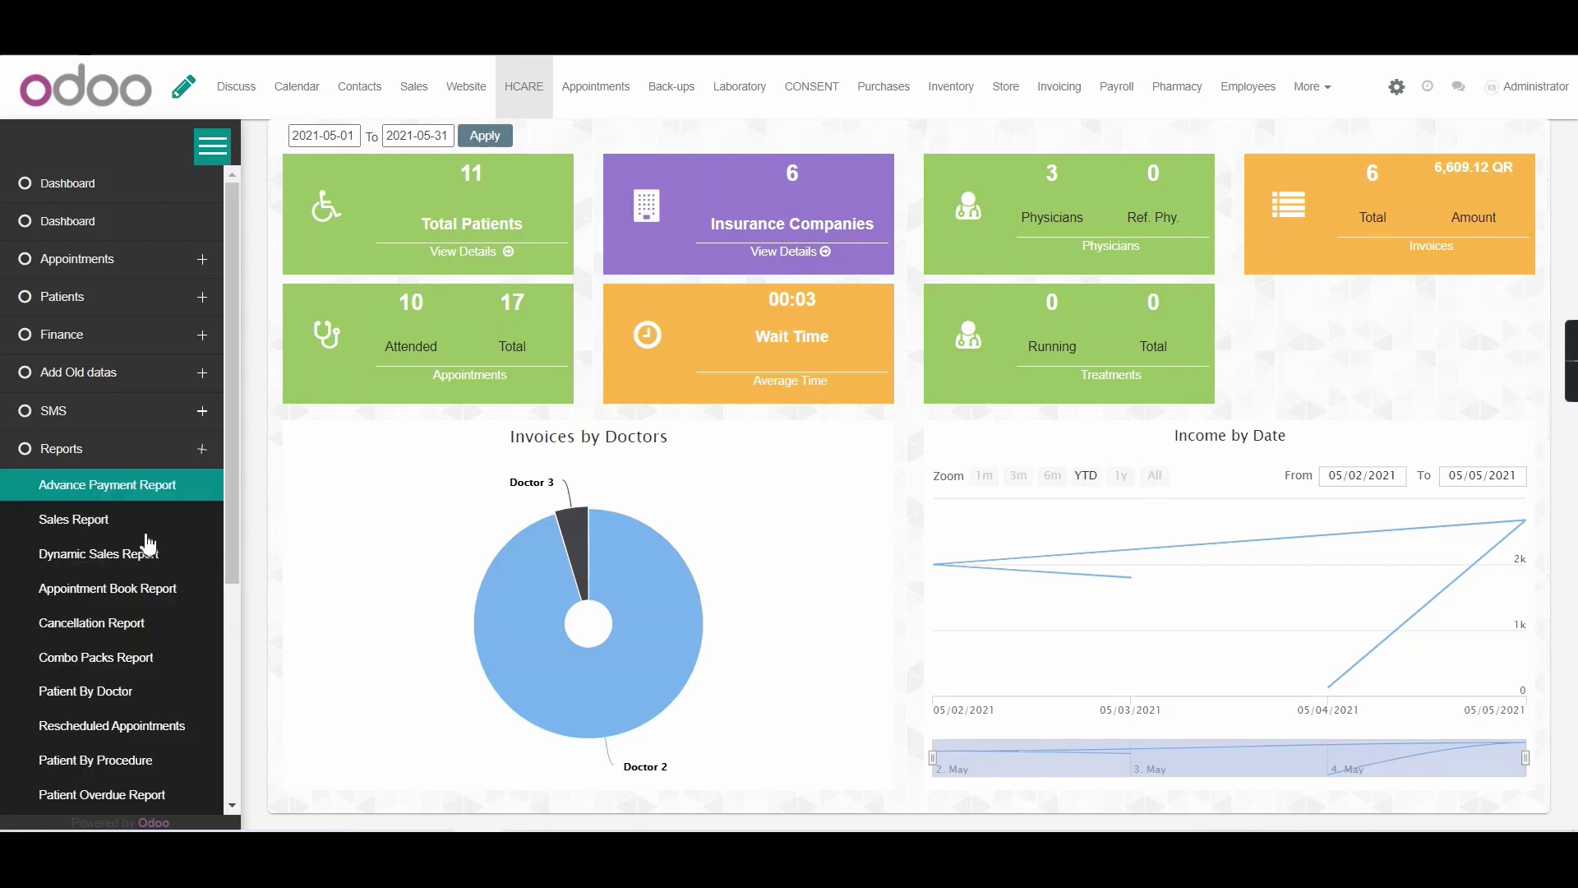
pyautogui.scroll(-4, 147, 543)
pyautogui.click(124, 666)
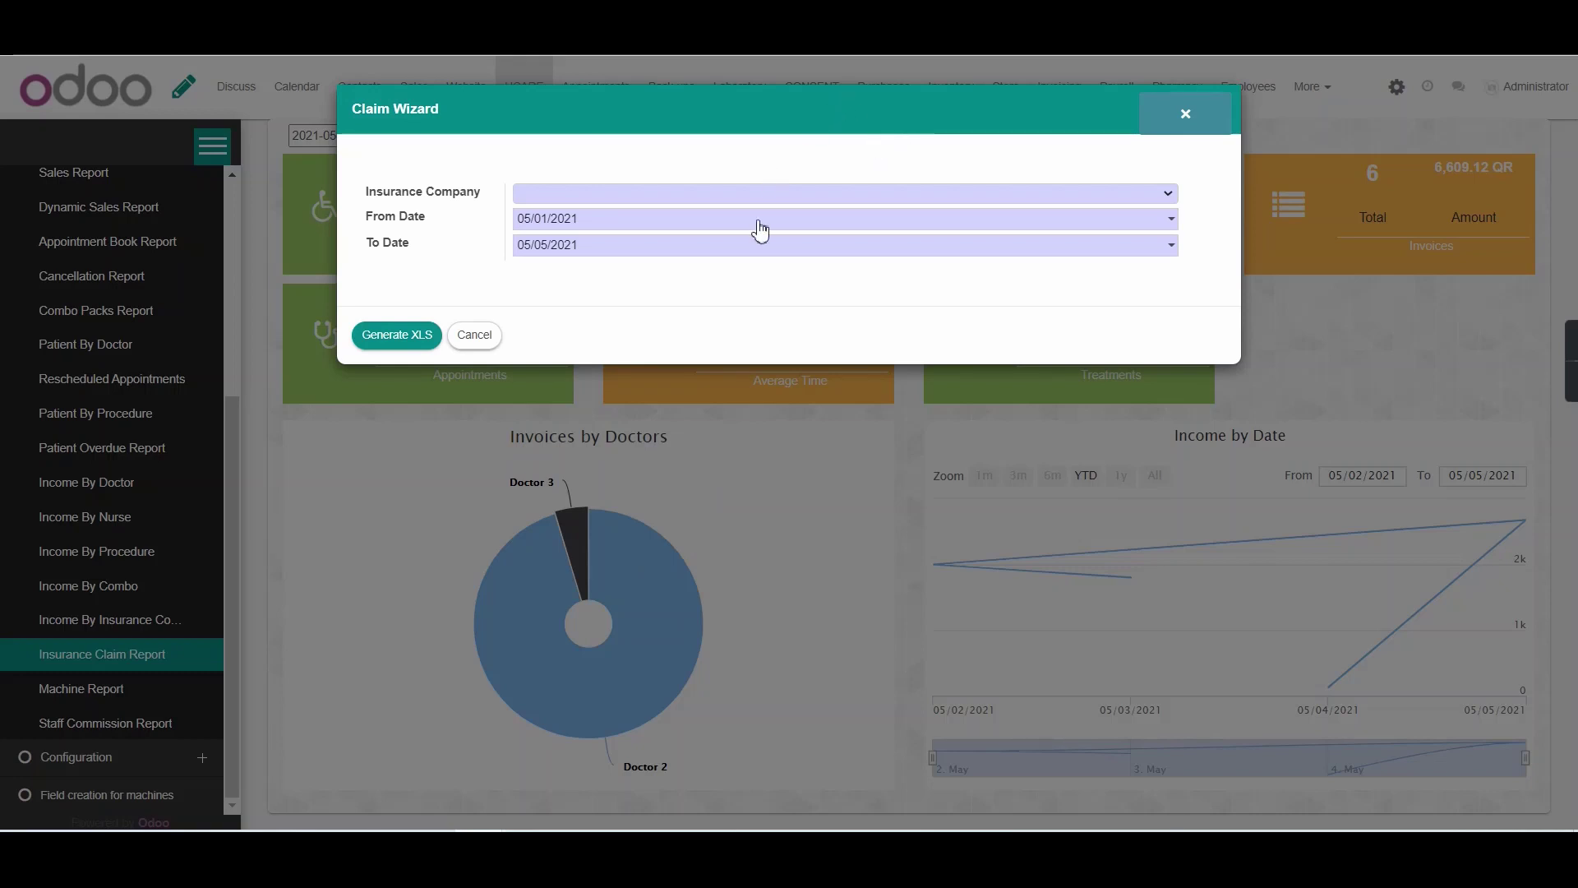
# Choose ALKOOT, set the From Date to 05/05/2021, and generate the XLS report
pyautogui.click(773, 197)
pyautogui.click(710, 247)
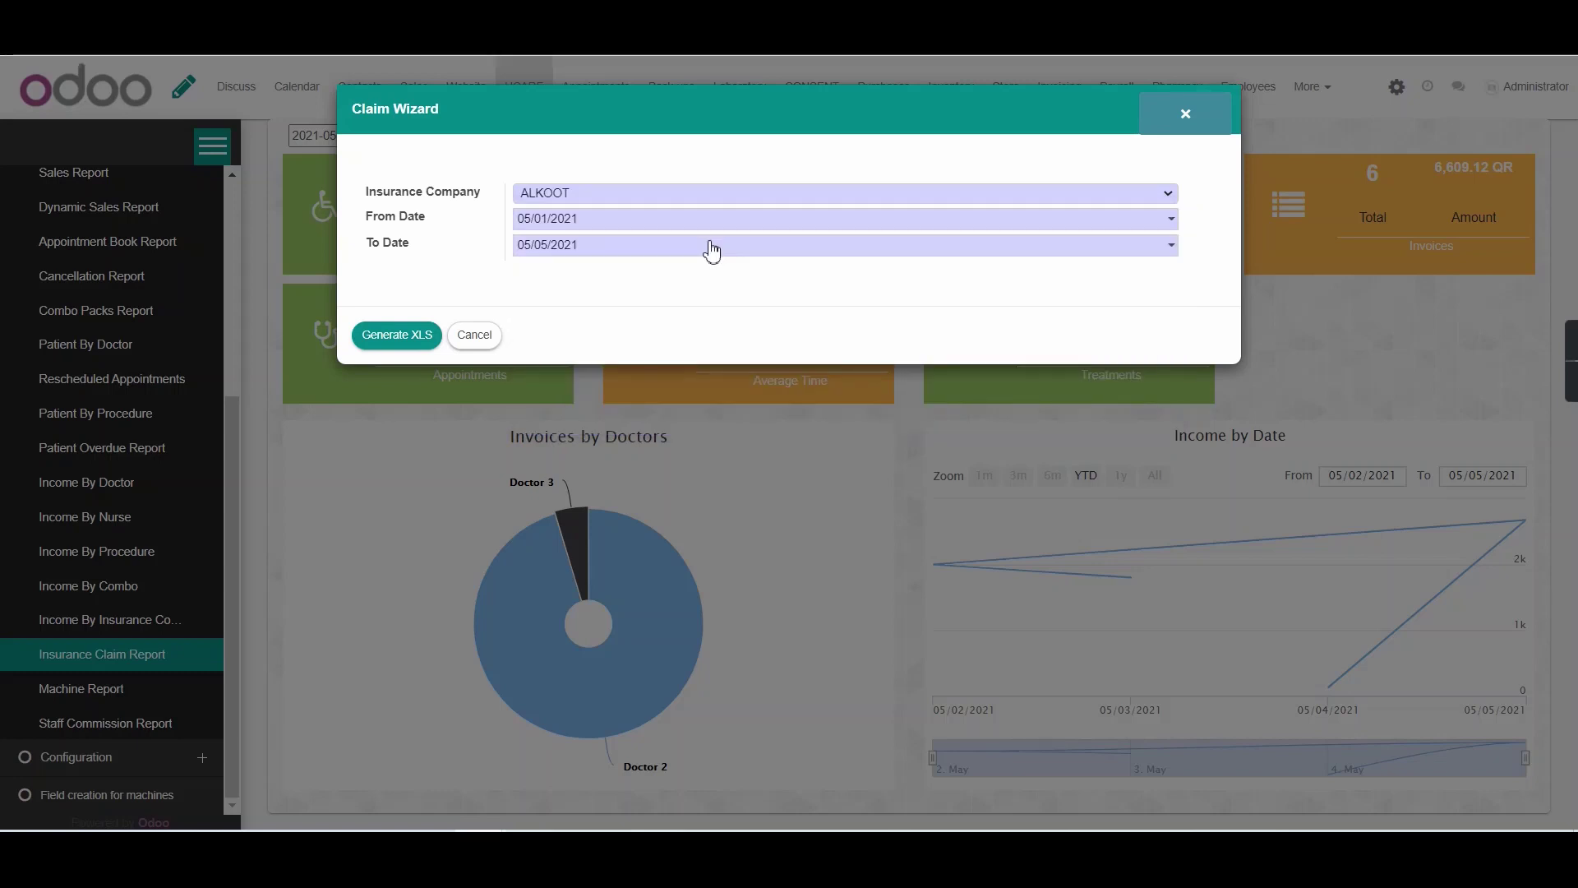
pyautogui.click(676, 227)
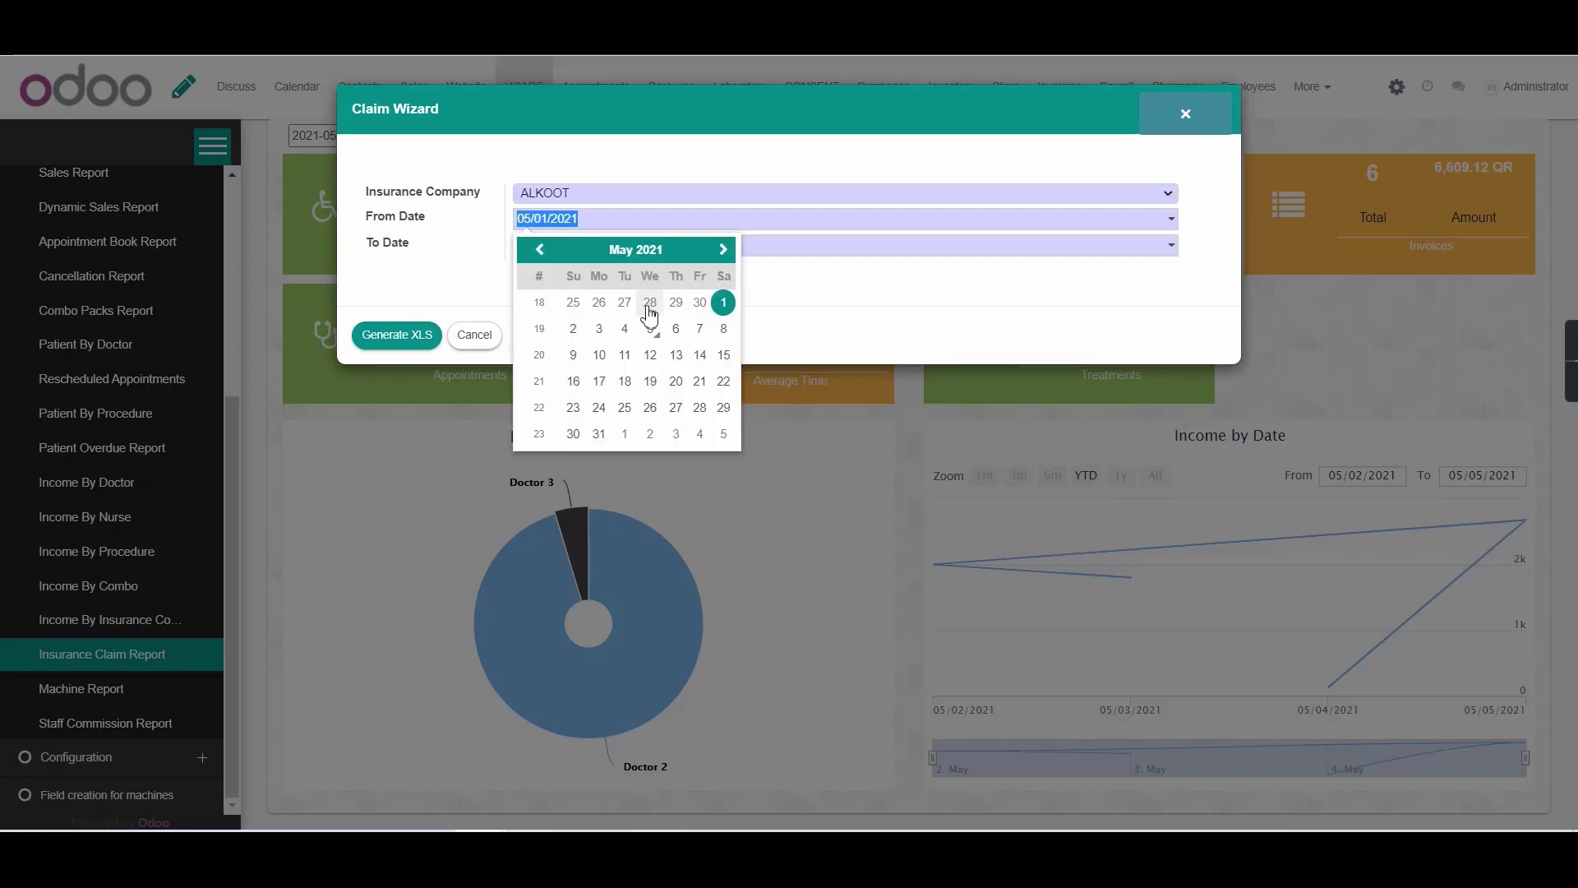
pyautogui.click(649, 328)
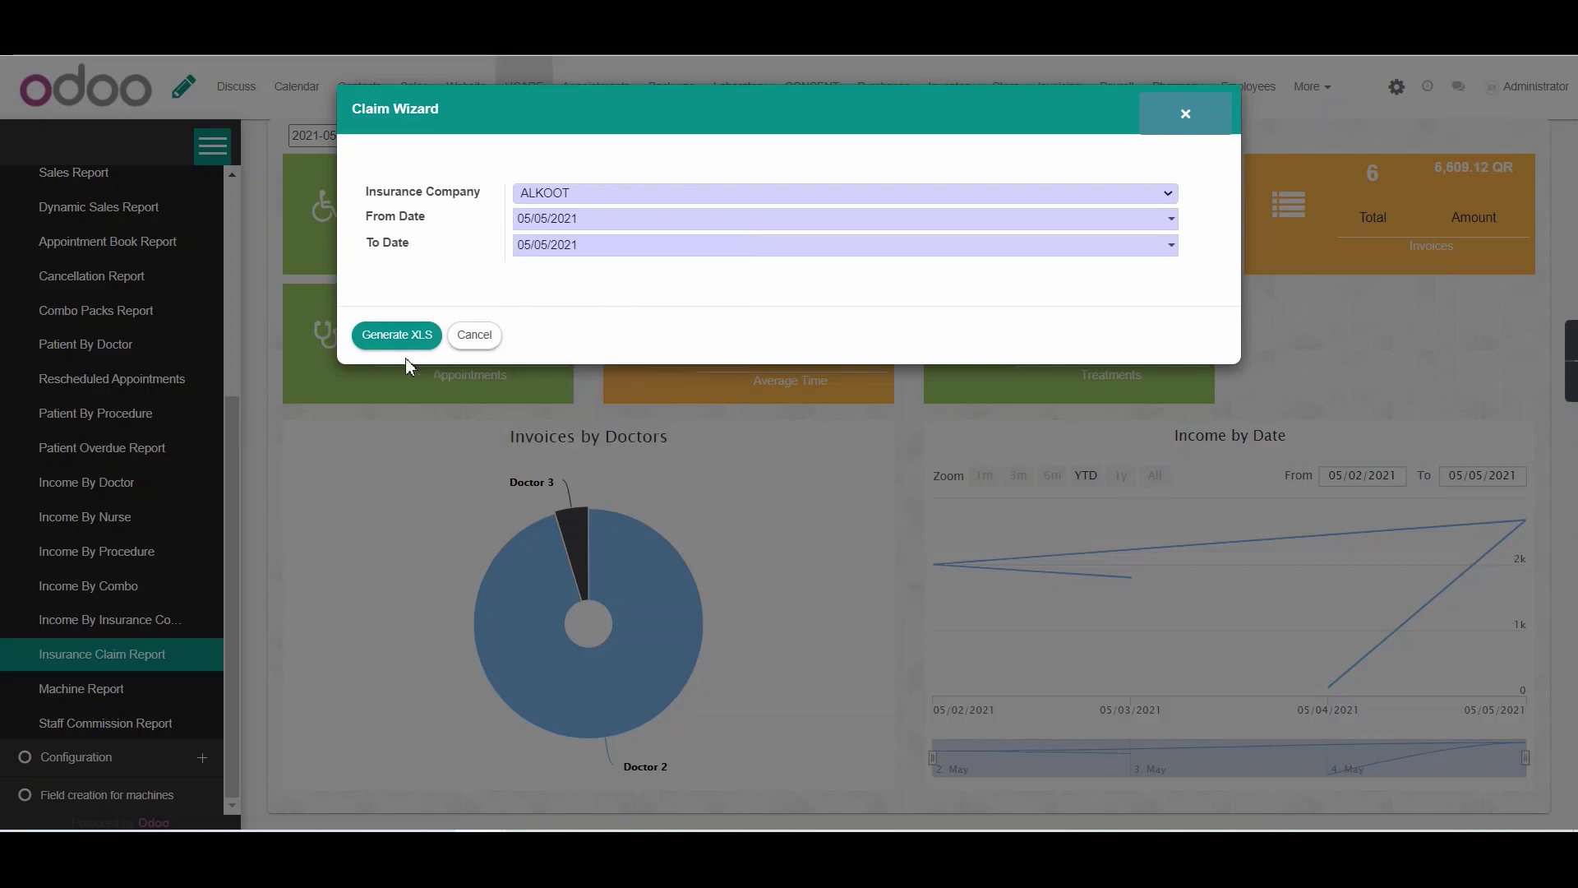
pyautogui.click(397, 332)
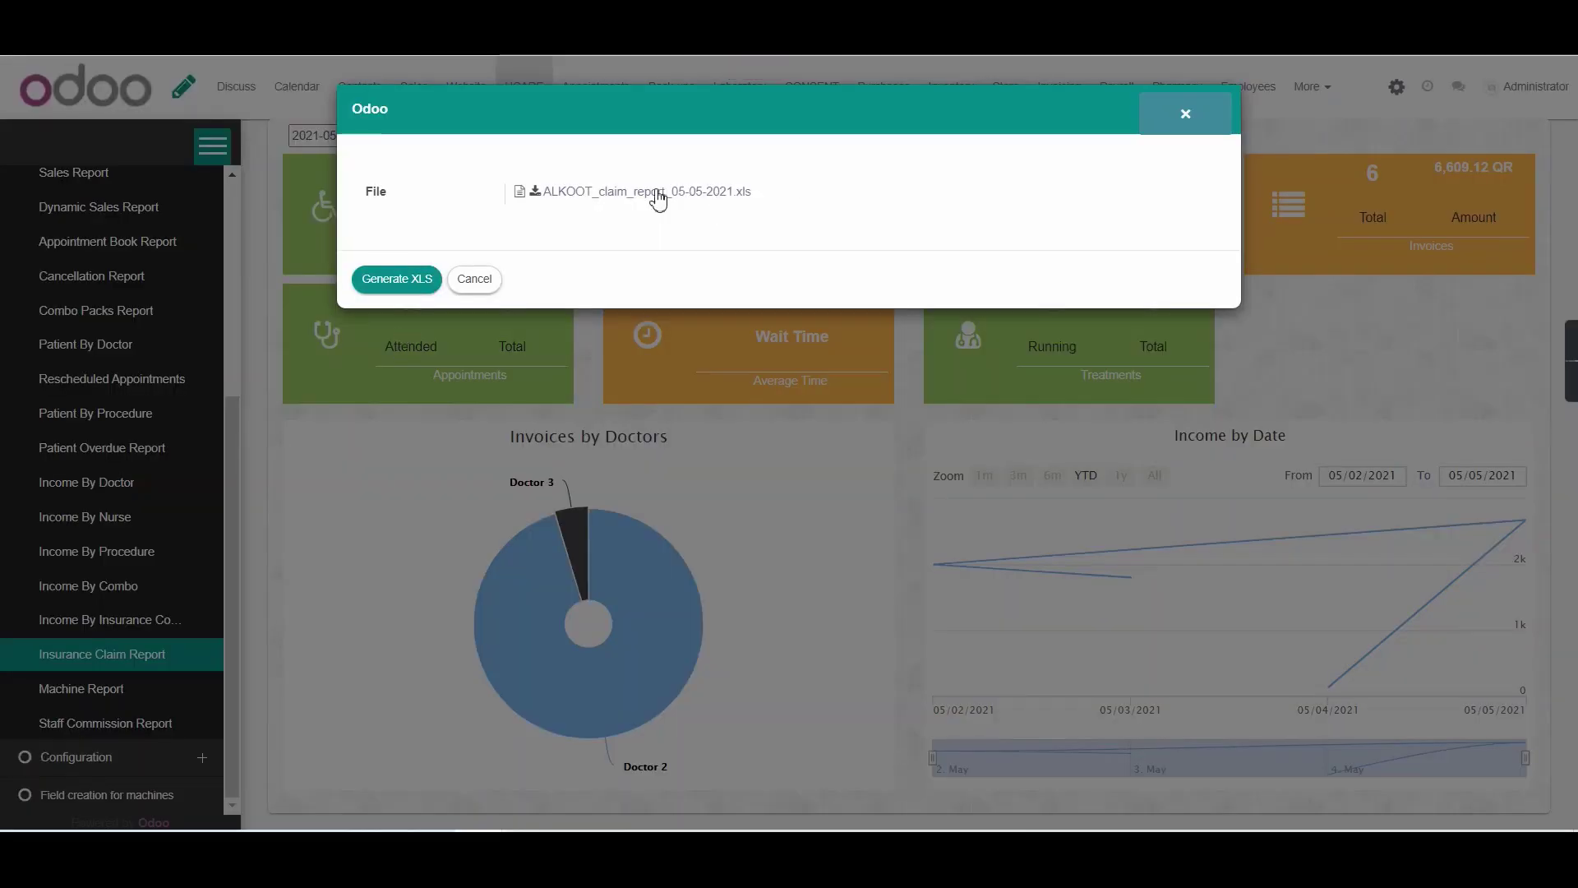
# Save ALKOOT_claim_report_05-05-2021.xls to Downloads and open it in Excel
pyautogui.click(682, 196)
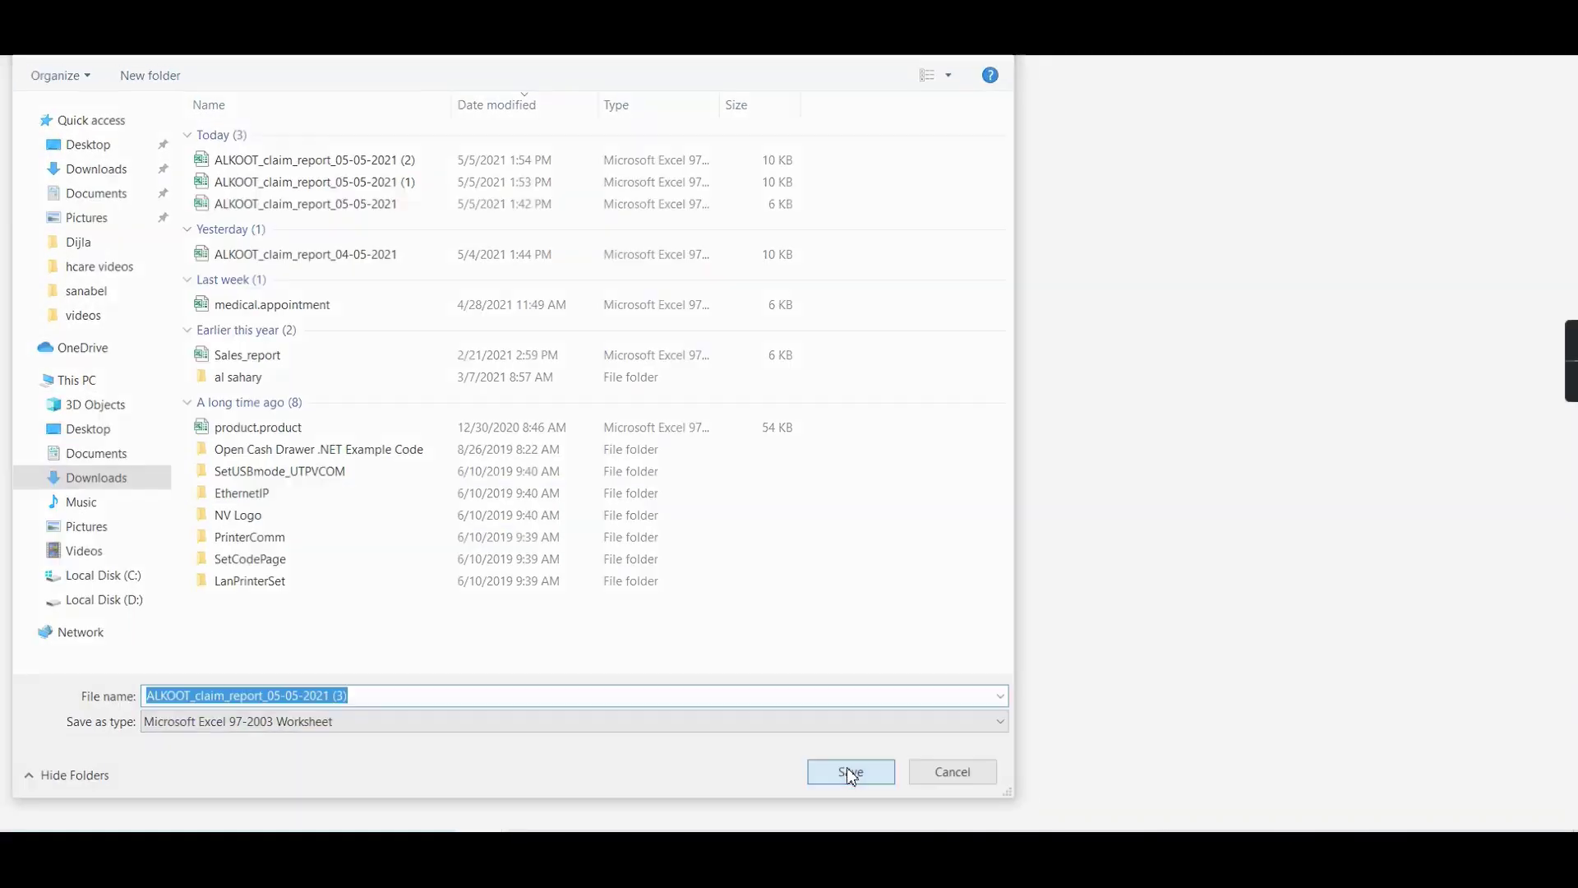
pyautogui.click(849, 770)
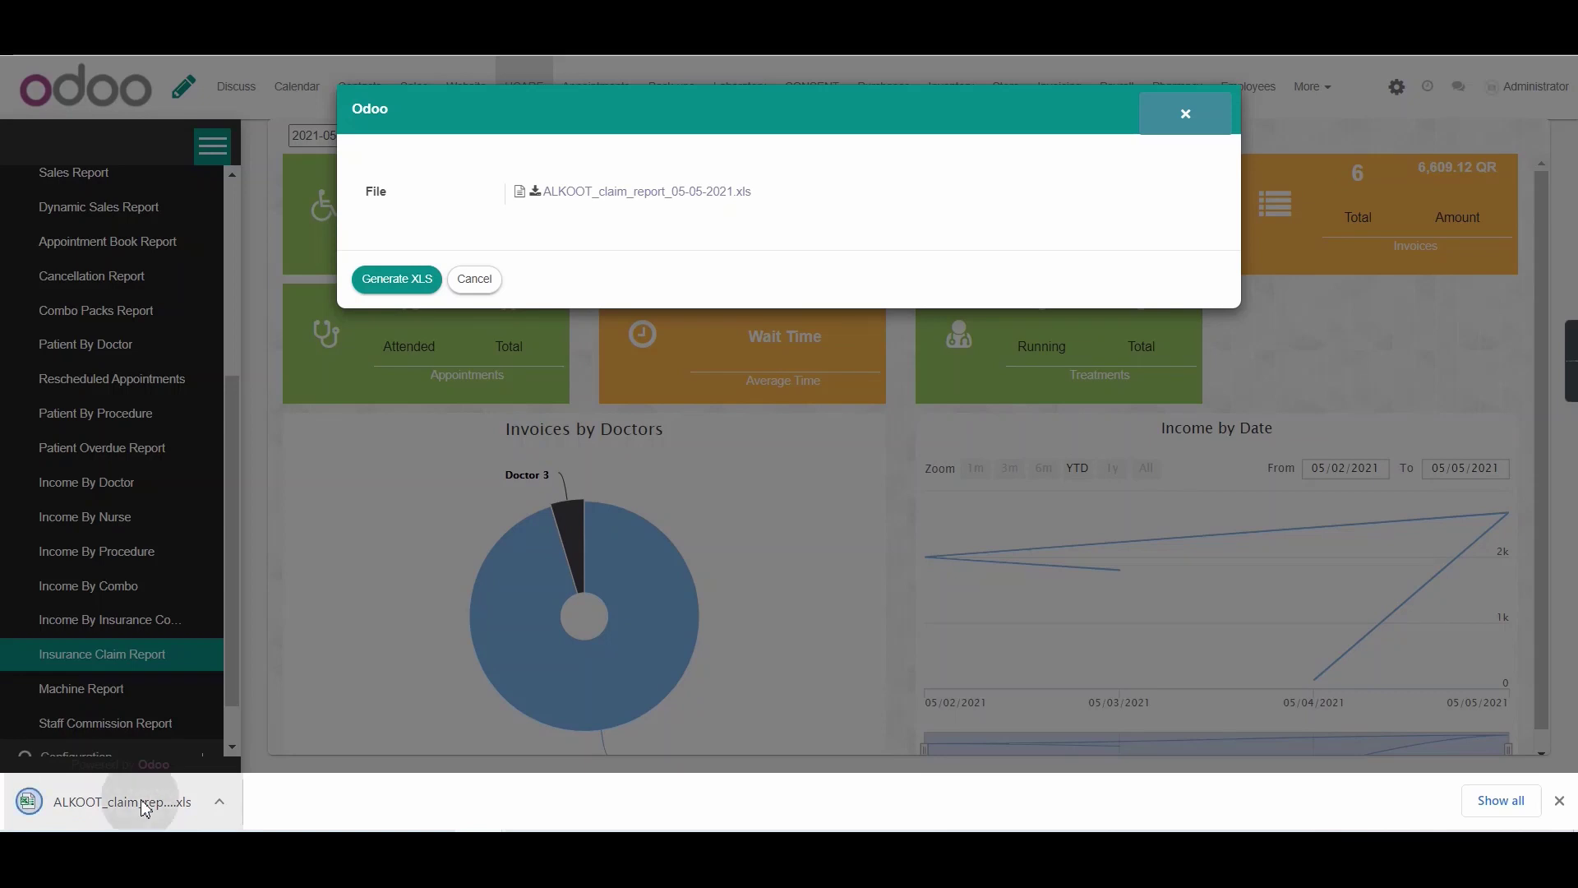
pyautogui.click(142, 805)
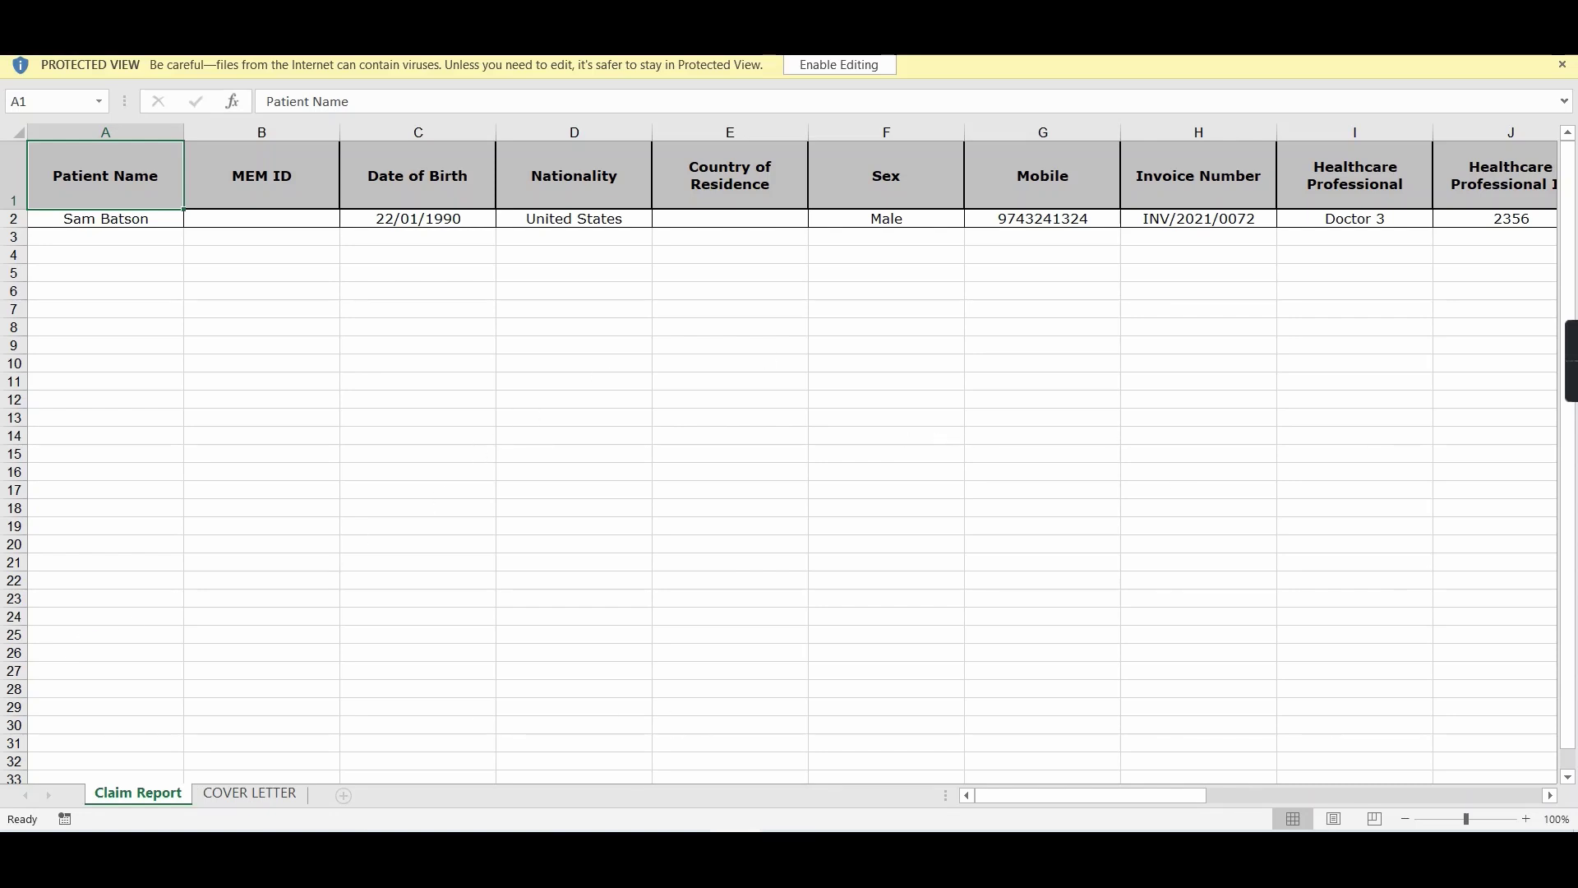
# Check the Claim Report and COVER LETTER sheets' totals (350.00, 105.00, 245.00, 49.00, 196.00), then return to Odoo
pyautogui.moveTo(1149, 796); pyautogui.dragTo(491, 781)
pyautogui.click(251, 792)
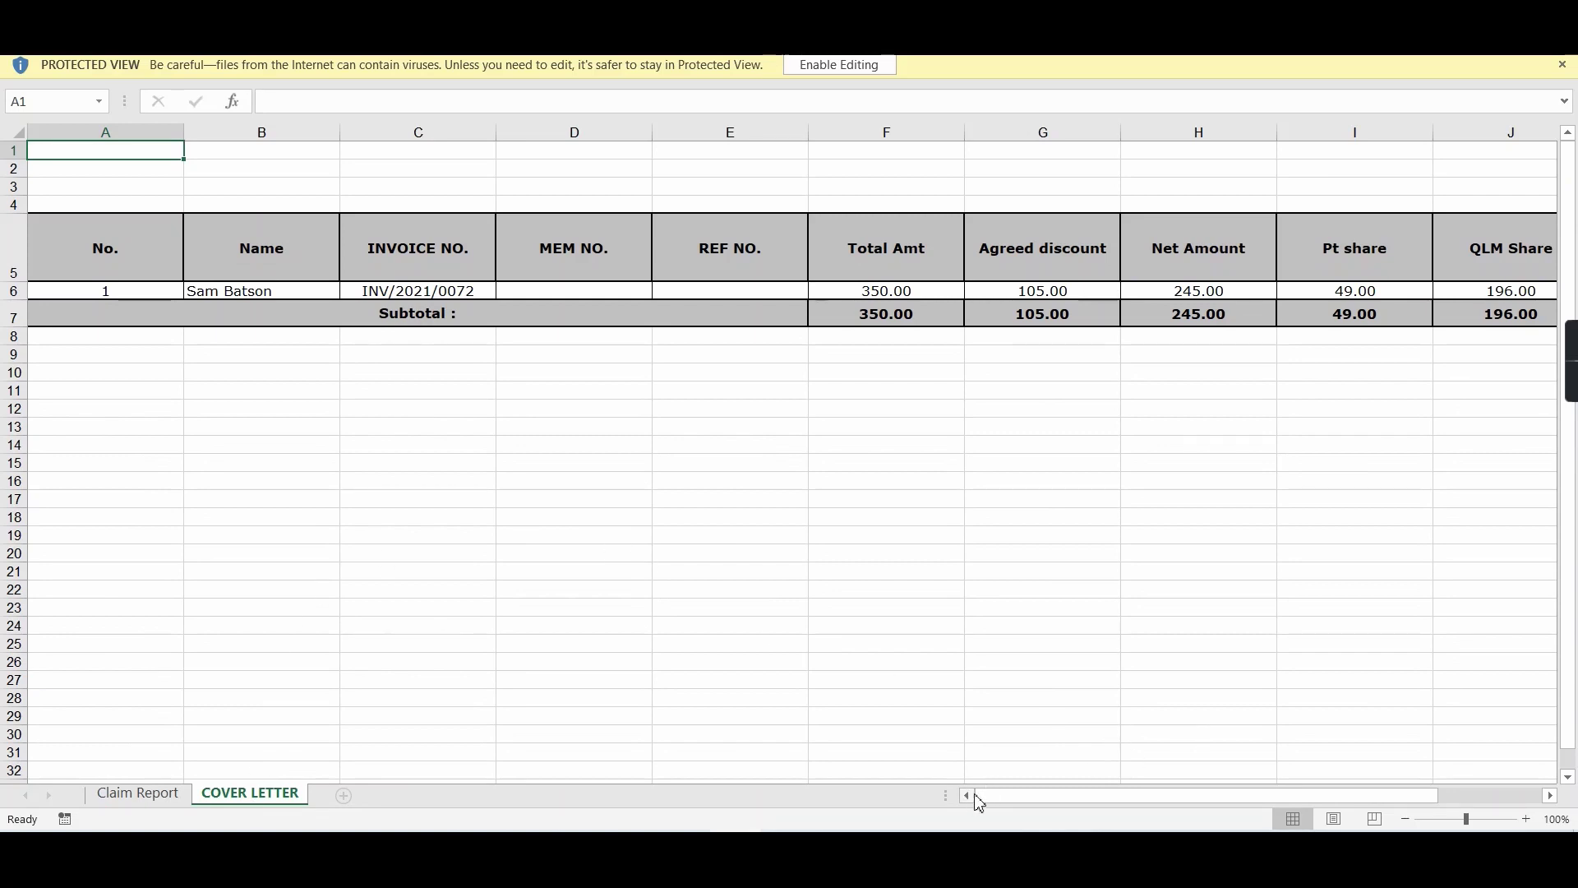
pyautogui.moveTo(1010, 801); pyautogui.dragTo(953, 816)
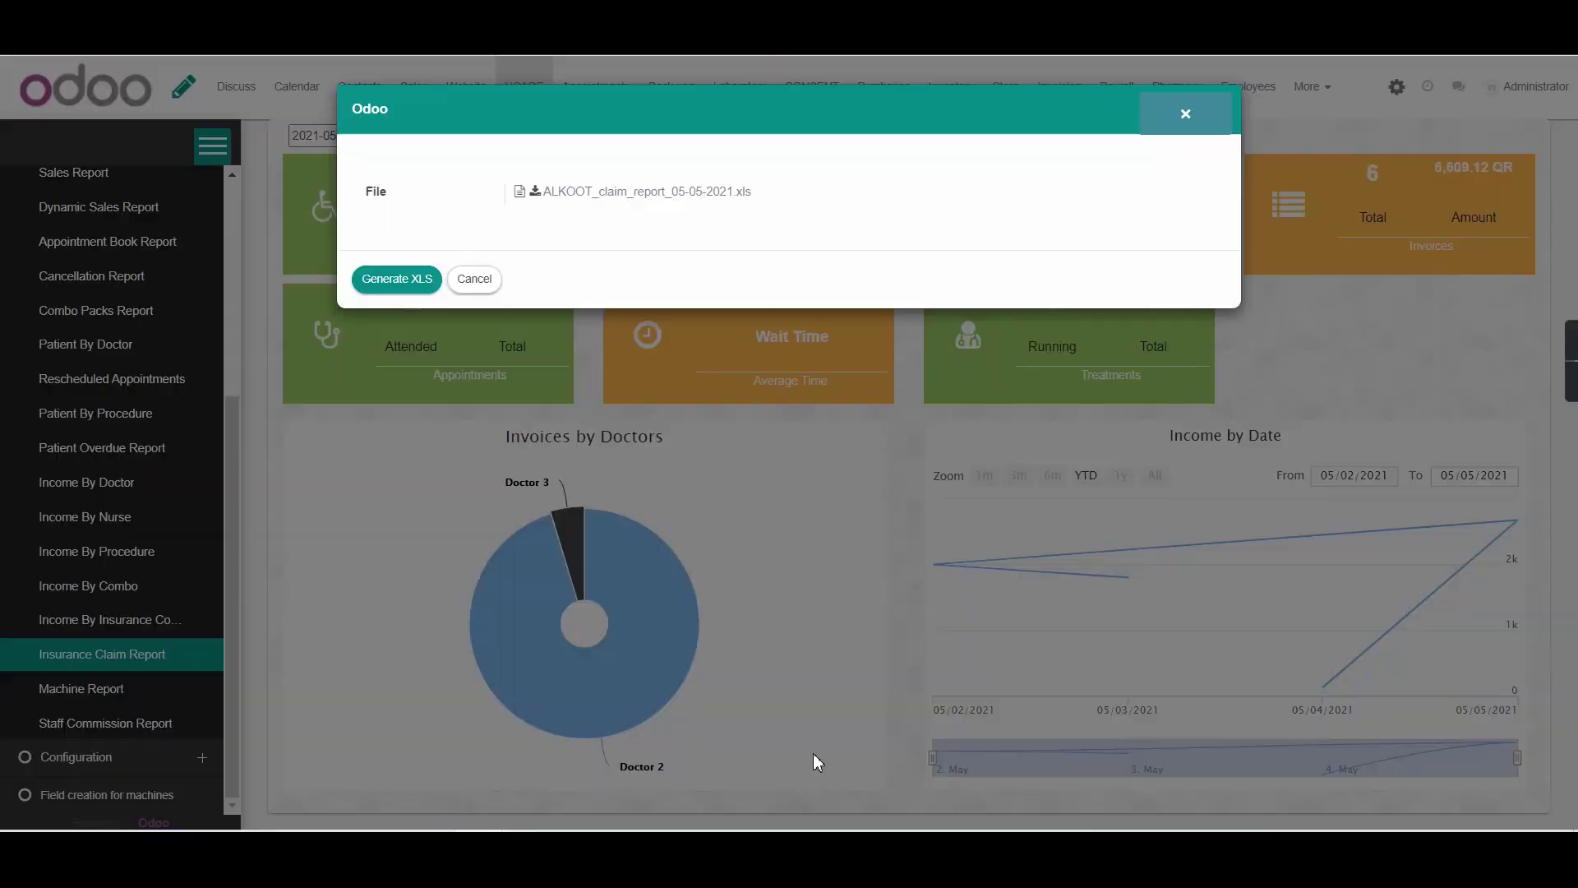
# Close the Claim Wizard dialog and return to the HCARE dashboard
pyautogui.click(1208, 123)
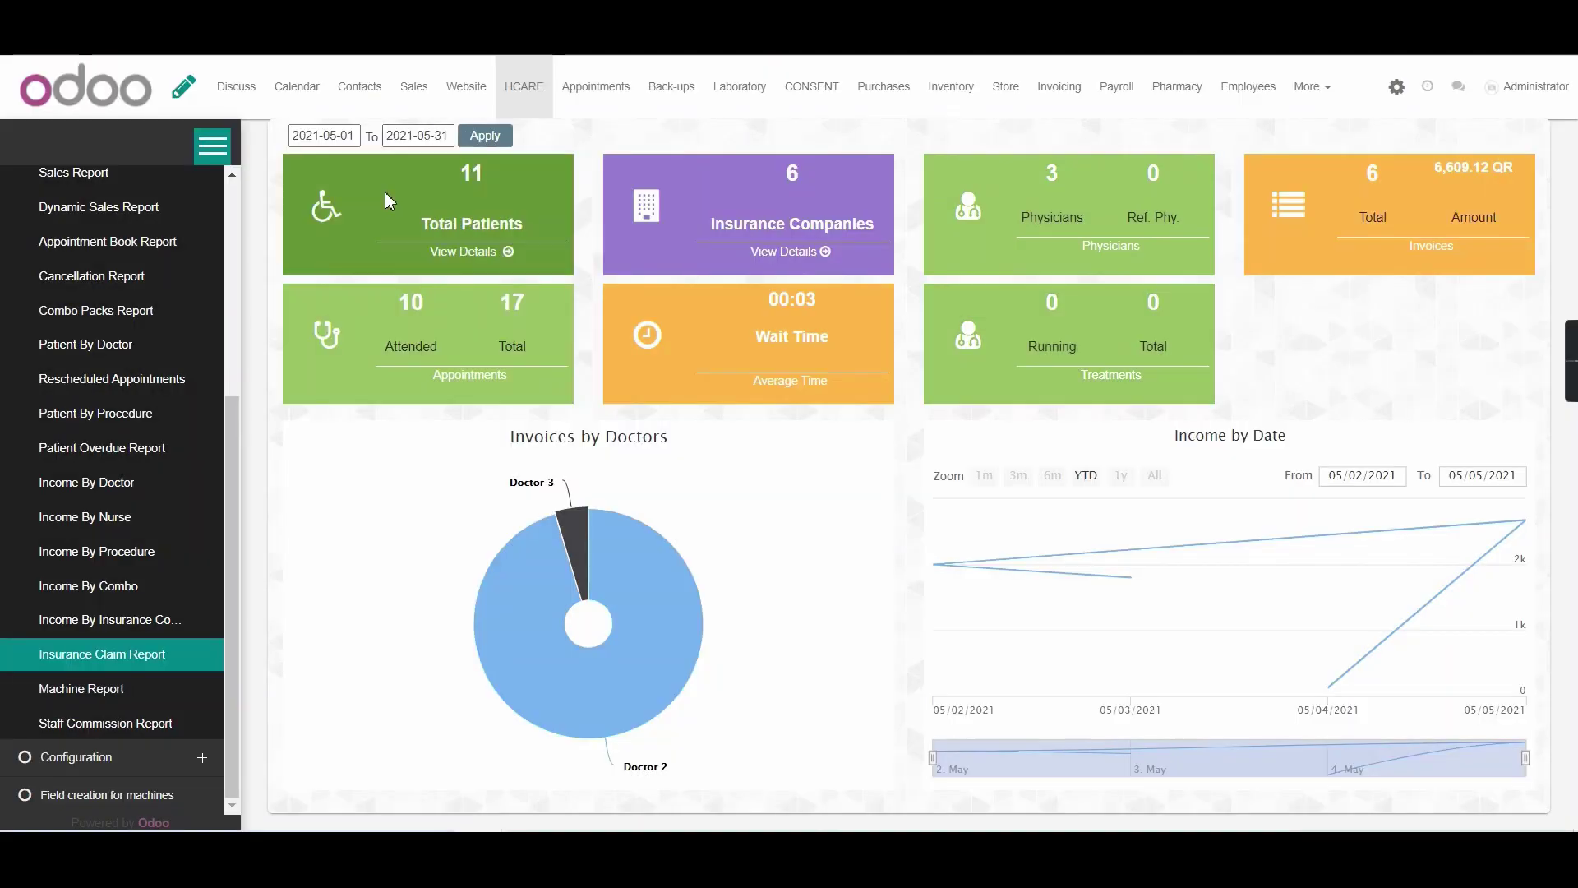
pyautogui.click(532, 100)
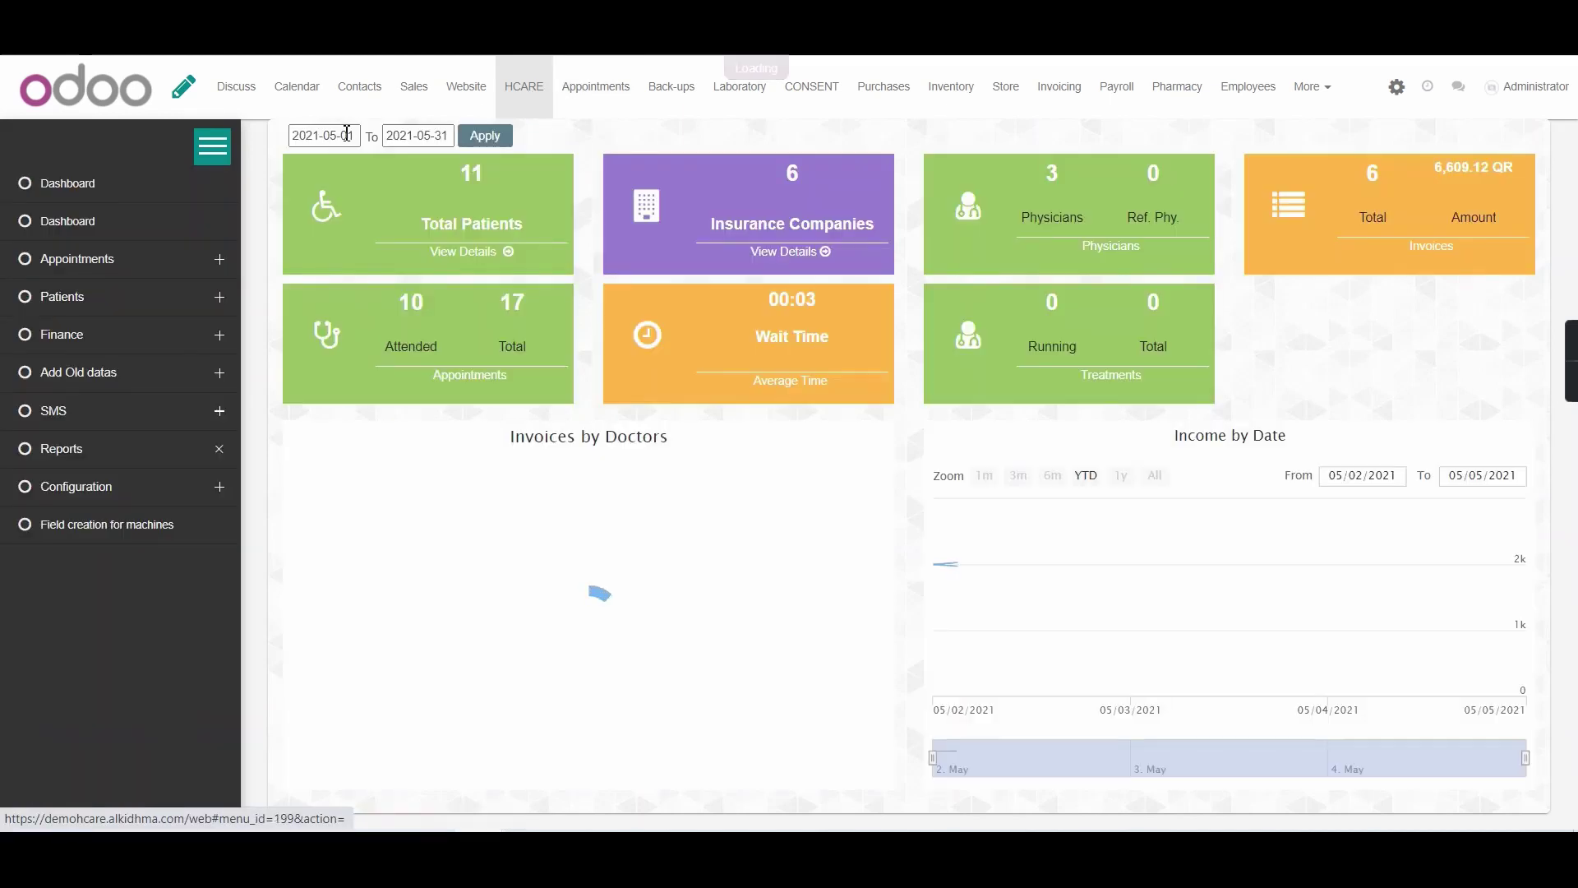